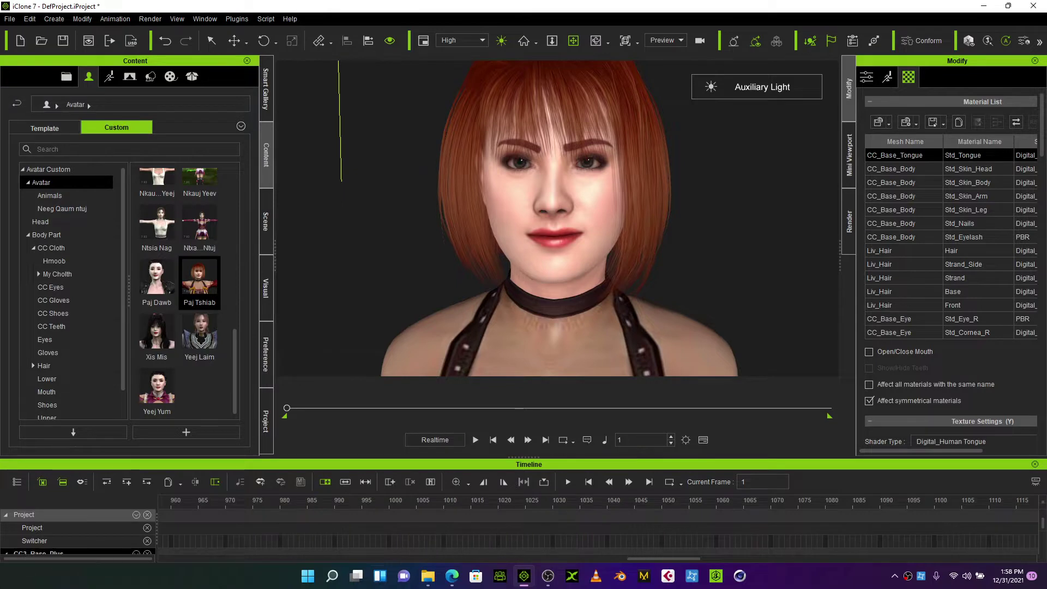
- Load the Avatar7.iAvatar22 character from the desktop avatar folder into the scene in place of the red-haired avatar
{"action": "left_click", "coordinate": [430, 578]}
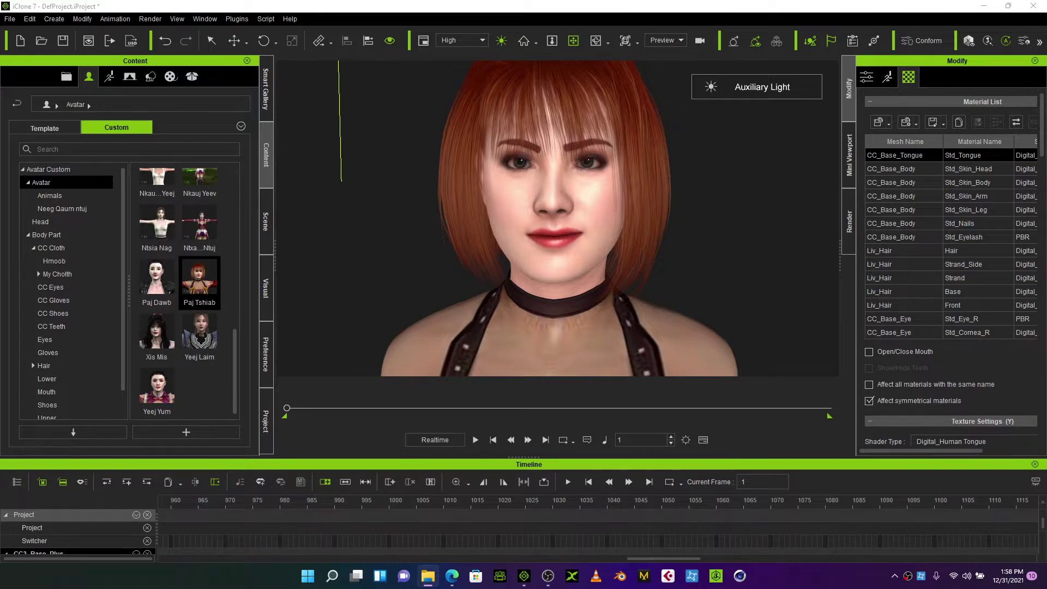
{"action": "left_click_drag", "start_coordinate": [983, 369], "coordinate": [549, 260]}
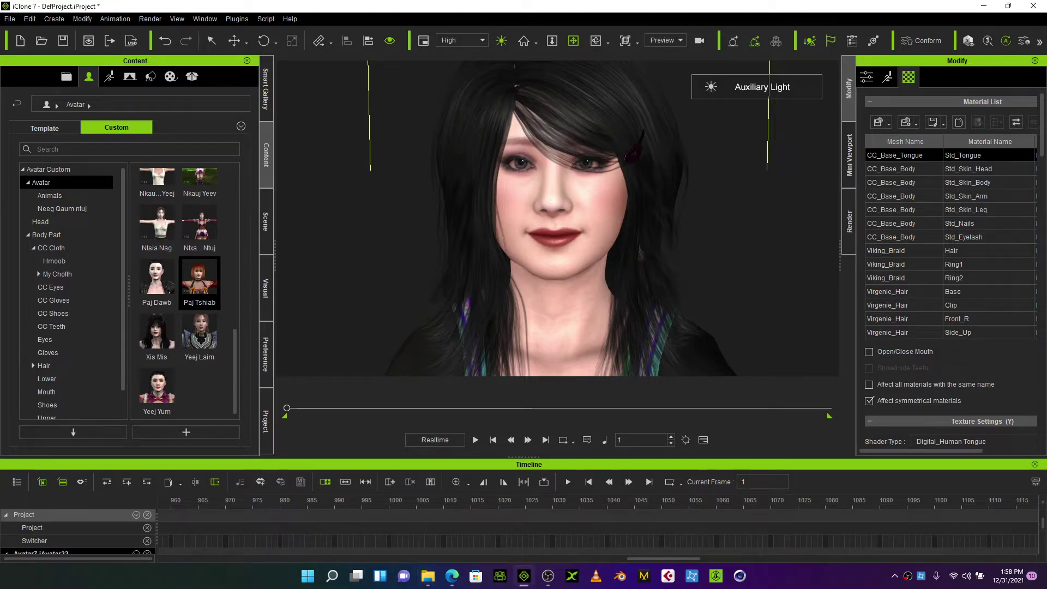
{"action": "right_click_drag", "start_coordinate": [474, 253], "coordinate": [584, 240]}
{"action": "scroll", "coordinate": [584, 241], "scroll_direction": "up", "scroll_amount": 3}
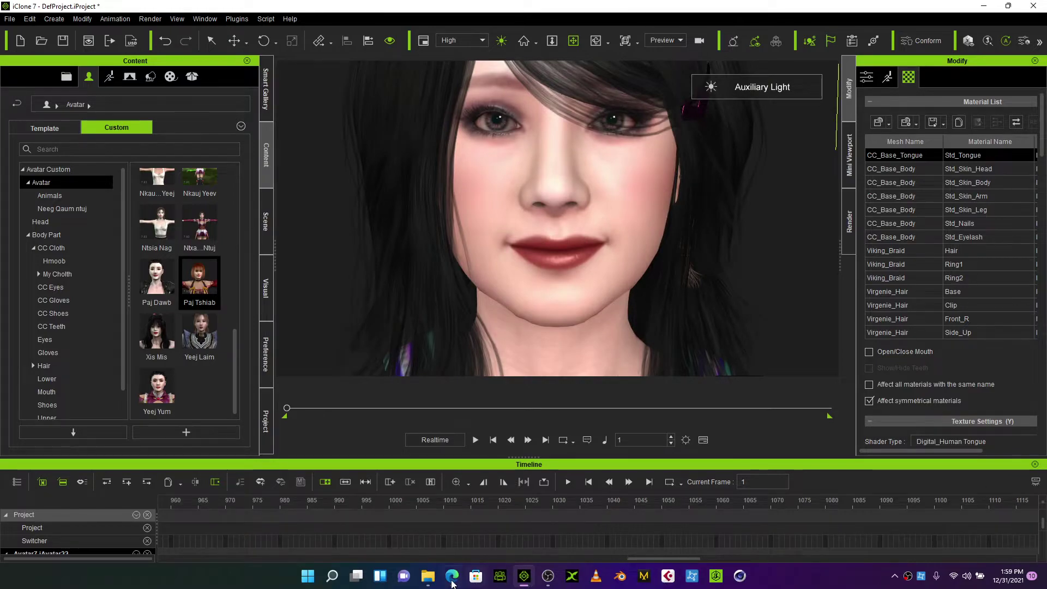
- Switch to File Explorer, browse the avatar files in the desktop avatar folder, and move the window aside
{"action": "left_click", "coordinate": [432, 582]}
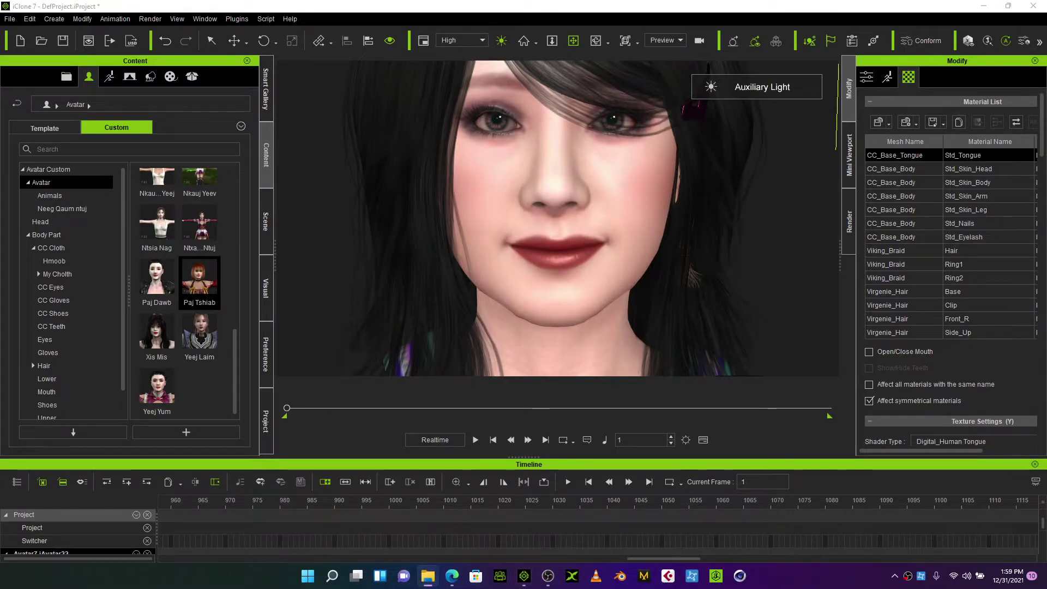
{"action": "left_click_drag", "start_coordinate": [999, 114], "coordinate": [394, 132]}
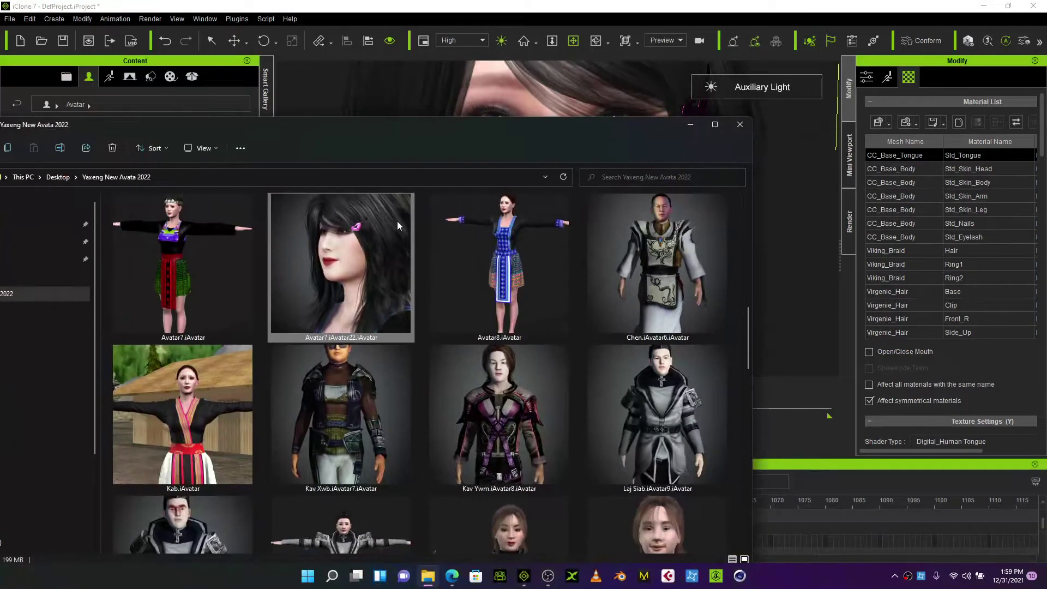
{"action": "scroll", "coordinate": [573, 352], "scroll_direction": "up", "scroll_amount": 5}
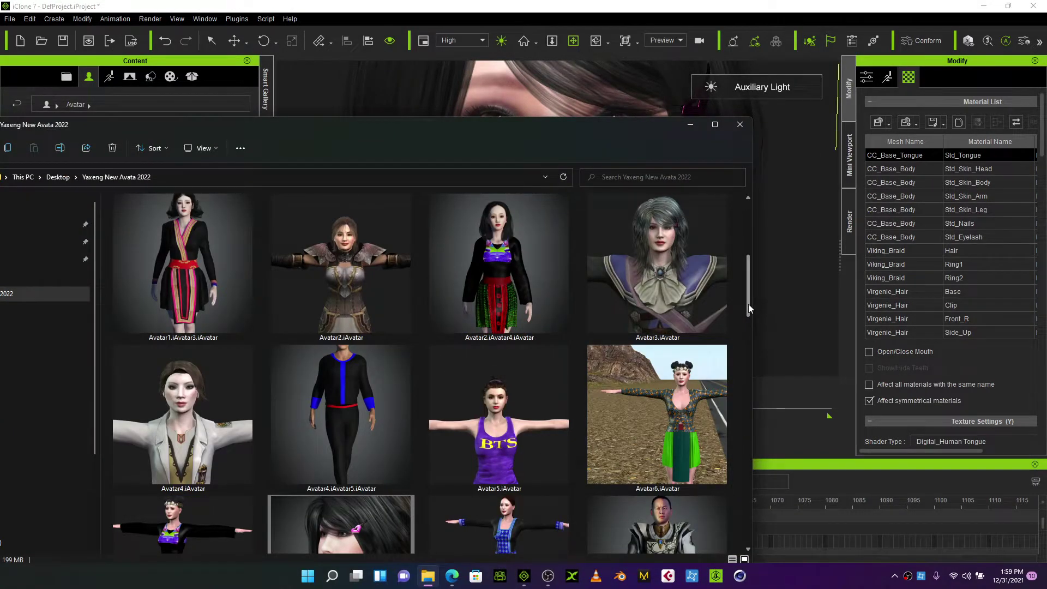
{"action": "left_click_drag", "start_coordinate": [748, 304], "coordinate": [747, 257]}
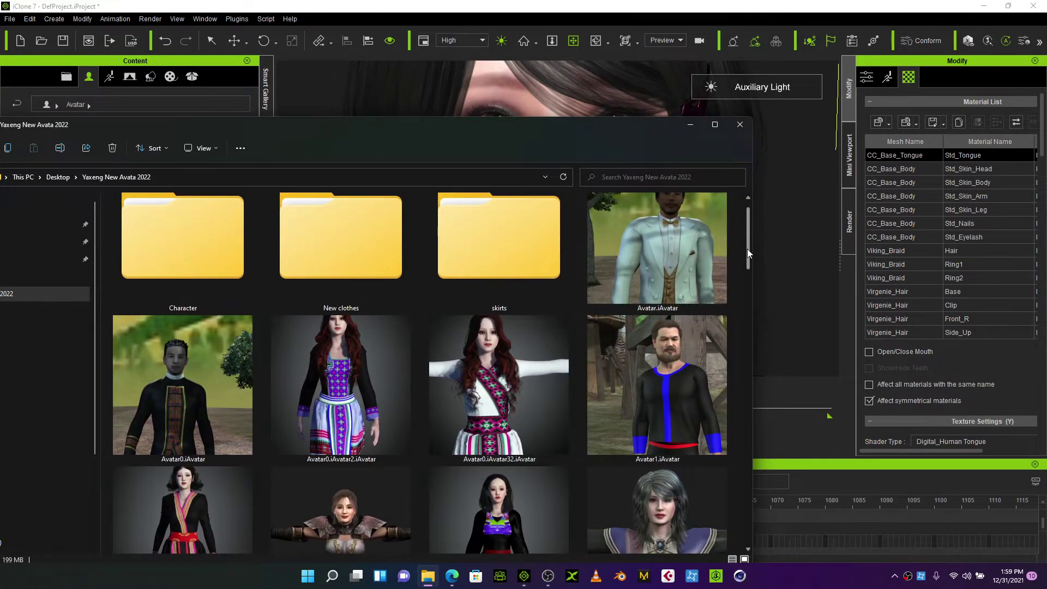
{"action": "left_click_drag", "start_coordinate": [747, 249], "coordinate": [744, 267]}
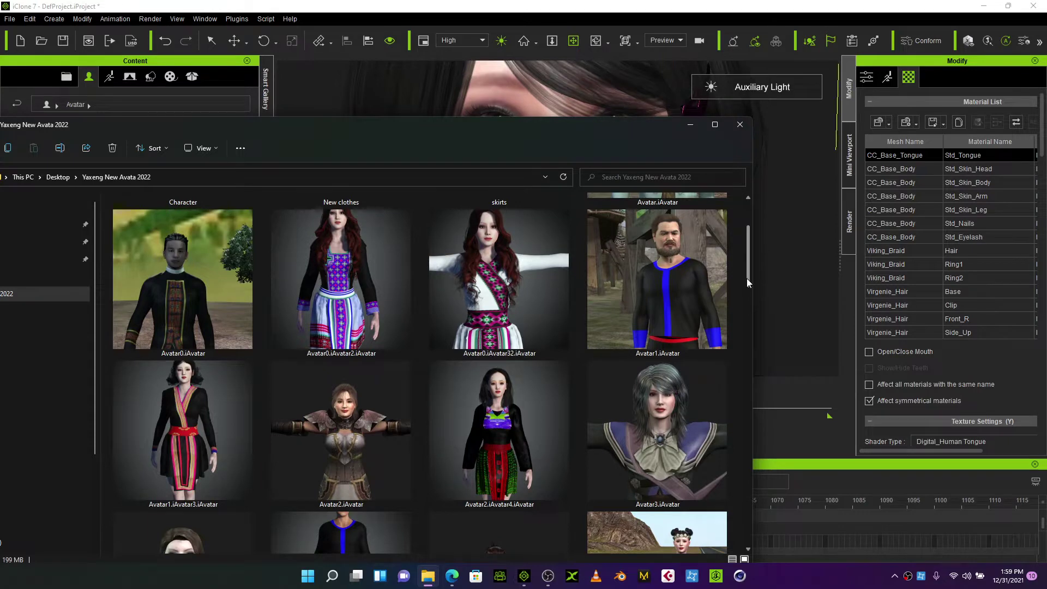
{"action": "left_click_drag", "start_coordinate": [747, 278], "coordinate": [735, 412]}
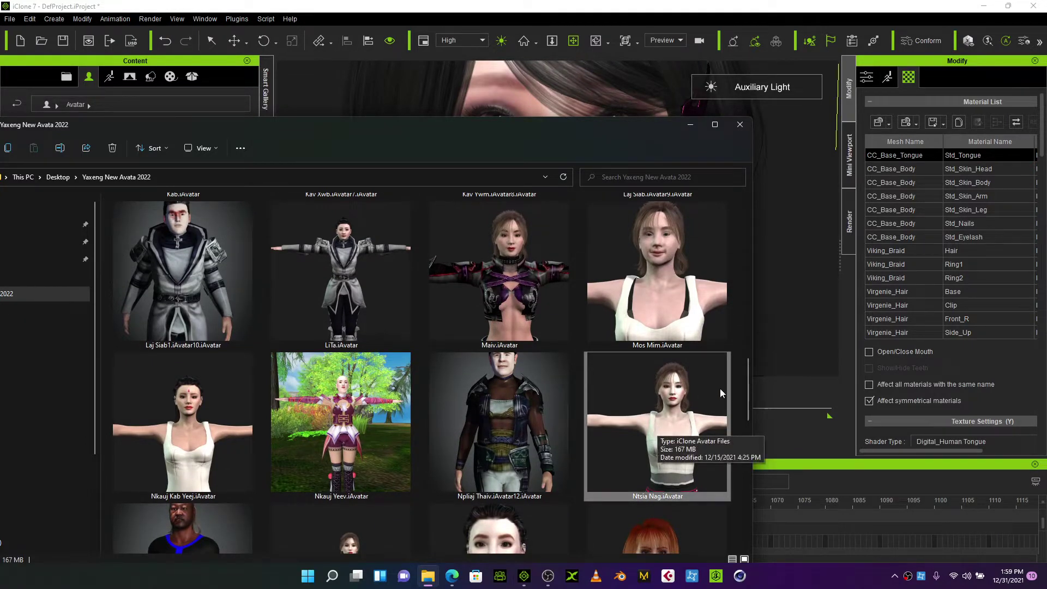
{"action": "left_click_drag", "start_coordinate": [746, 391], "coordinate": [746, 393]}
{"action": "scroll", "coordinate": [749, 397], "scroll_direction": "down", "scroll_amount": 2}
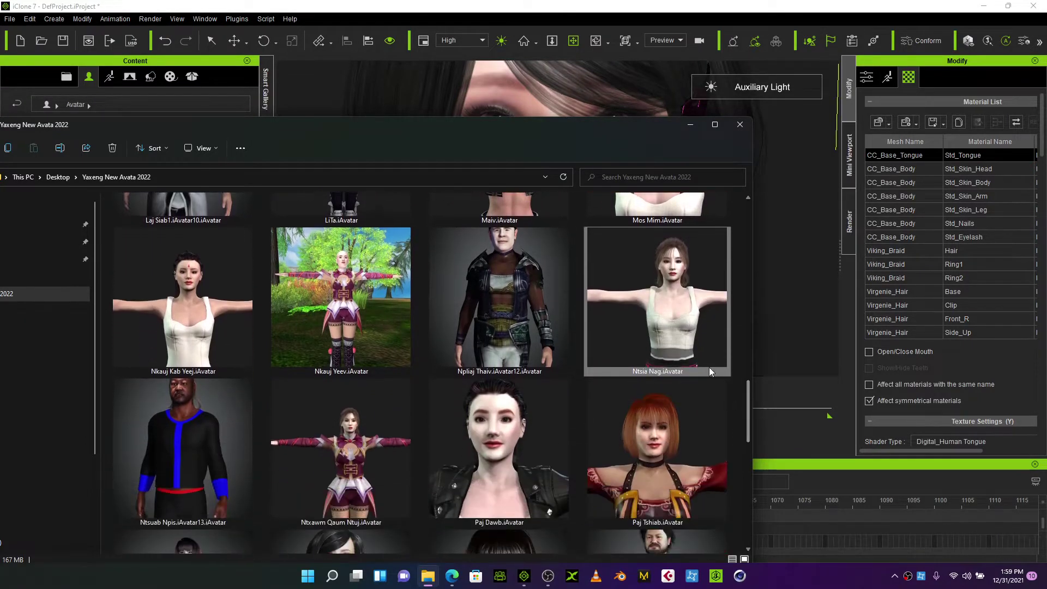
{"action": "left_click_drag", "start_coordinate": [748, 399], "coordinate": [744, 423]}
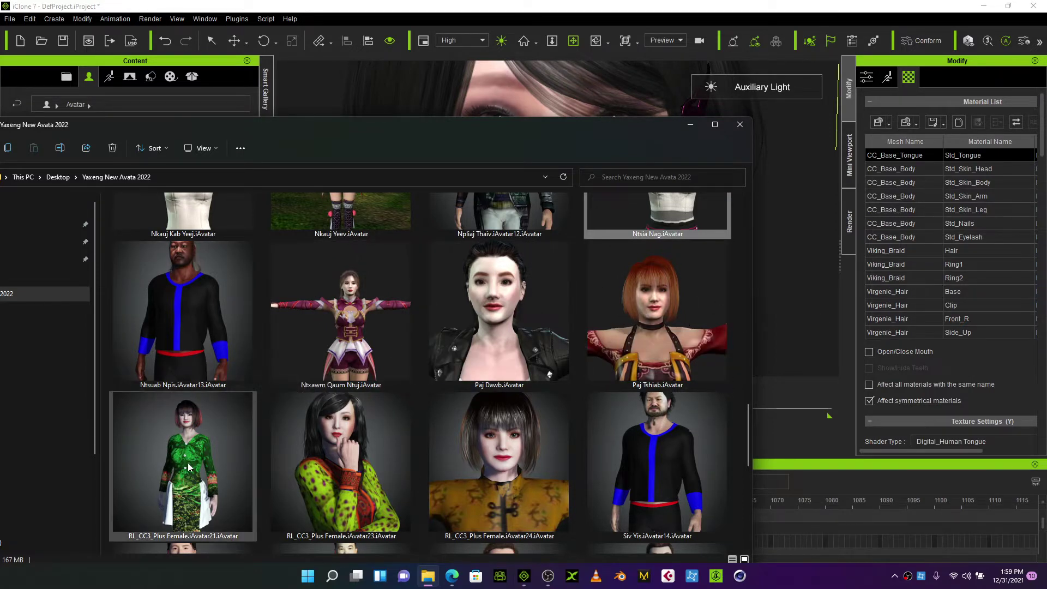
{"action": "scroll", "coordinate": [188, 468], "scroll_direction": "down", "scroll_amount": 2}
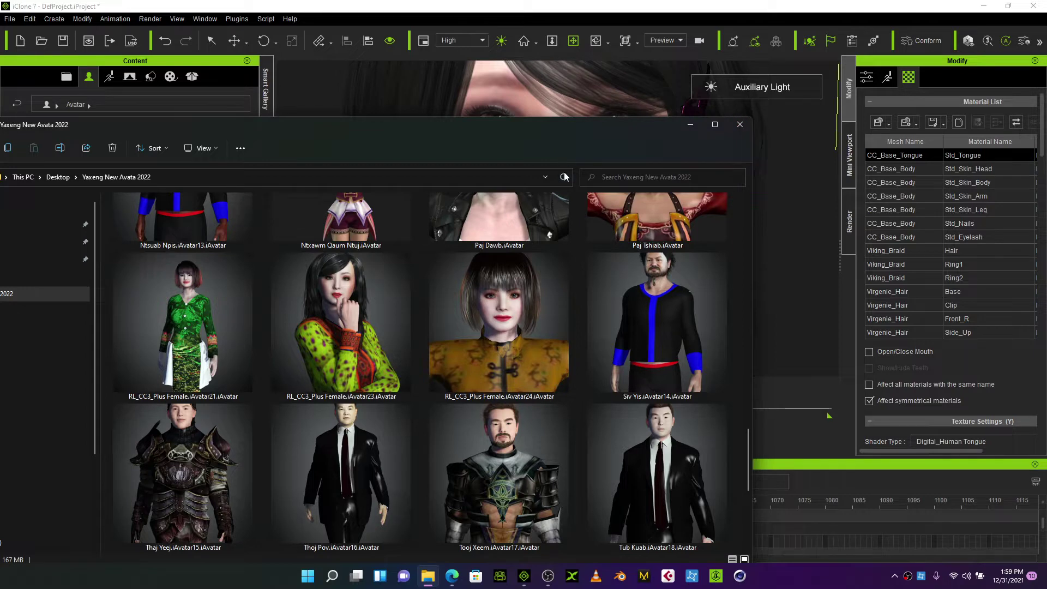
{"action": "left_click_drag", "start_coordinate": [539, 122], "coordinate": [1046, 165]}
- Examine the black-haired avatar's face, hair and hair clip from the front and side in iClone
{"action": "scroll", "coordinate": [446, 250], "scroll_direction": "down", "scroll_amount": 5}
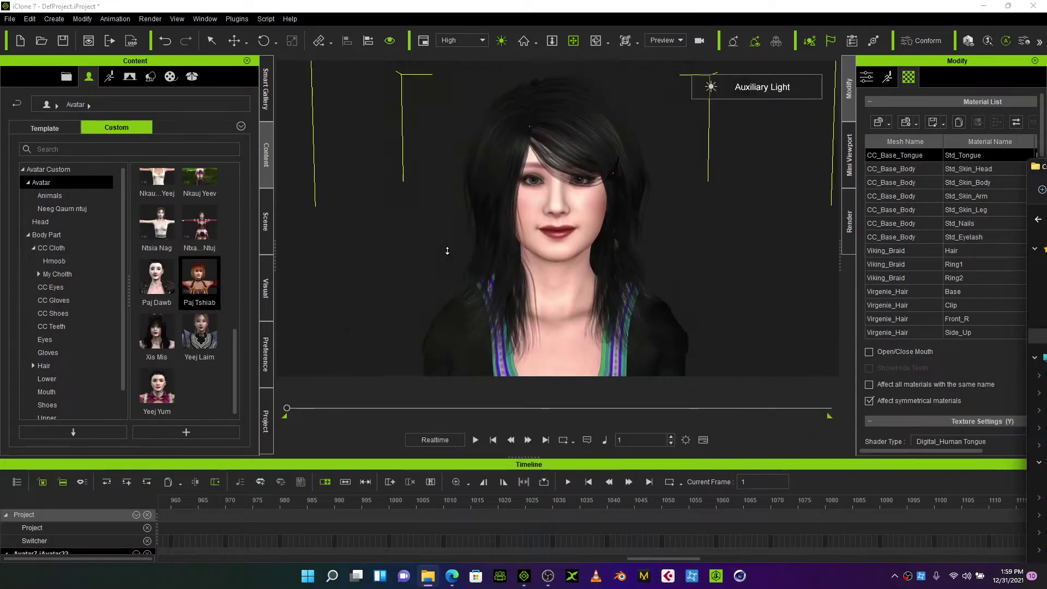
{"action": "left_click", "coordinate": [540, 238]}
{"action": "mouse_move", "coordinate": [539, 238]}
{"action": "right_mouse_down"}
{"action": "mouse_move", "coordinate": [519, 240]}
{"action": "mouse_move", "coordinate": [540, 247]}
{"action": "right_mouse_up"}
{"action": "scroll", "coordinate": [516, 242], "scroll_direction": "up", "scroll_amount": 3}
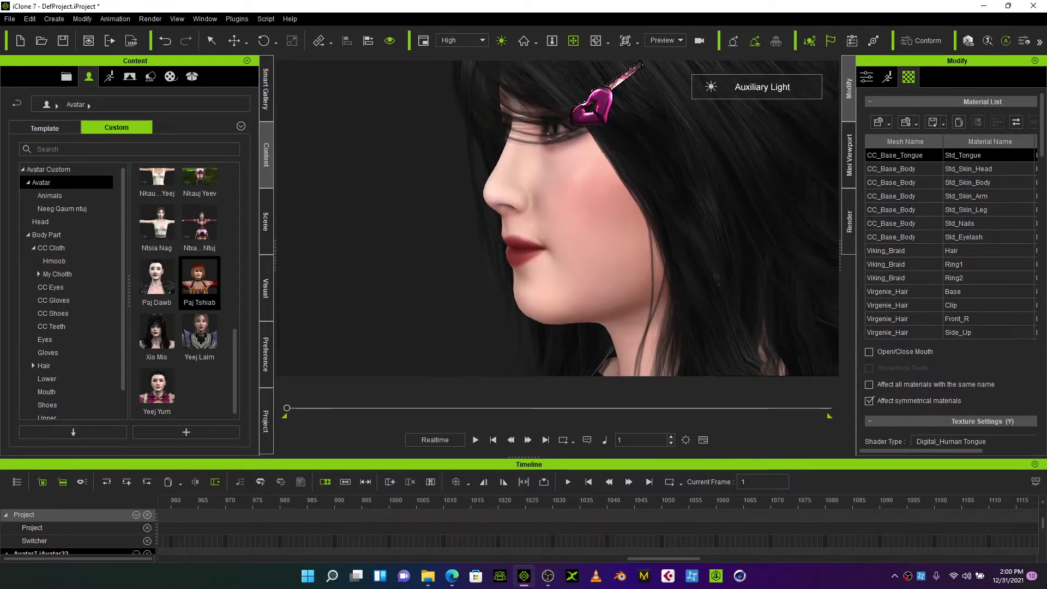
{"action": "key", "text": "alt+Tab"}
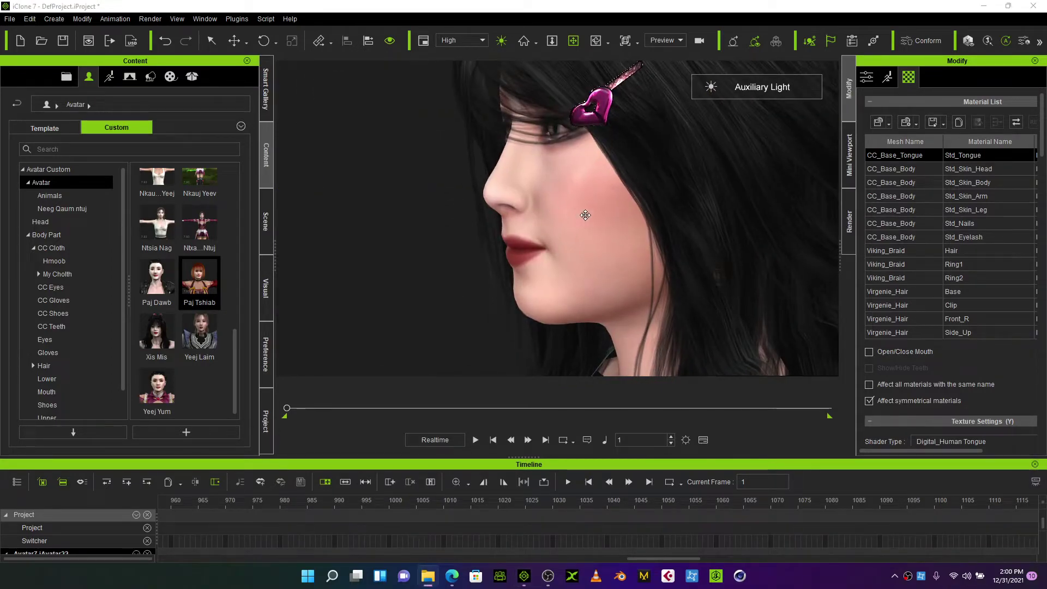
{"action": "right_click_drag", "start_coordinate": [585, 215], "coordinate": [693, 239]}
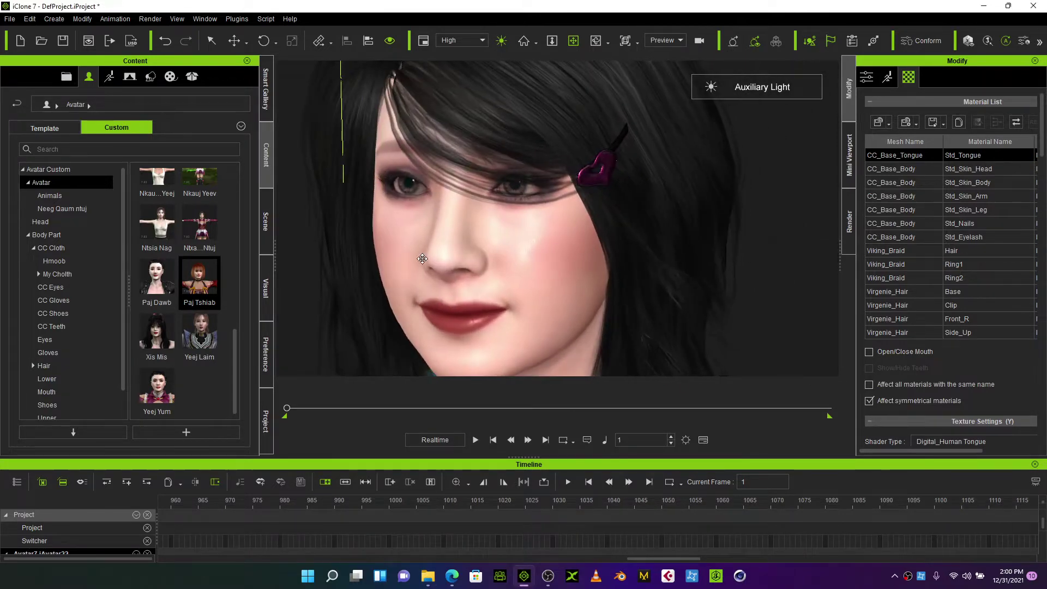
{"action": "right_click_drag", "start_coordinate": [422, 258], "coordinate": [426, 229]}
{"action": "scroll", "coordinate": [484, 240], "scroll_direction": "down", "scroll_amount": 6}
{"action": "middle_click_drag", "start_coordinate": [531, 274], "coordinate": [533, 207]}
{"action": "scroll", "coordinate": [533, 206], "scroll_direction": "down", "scroll_amount": 1}
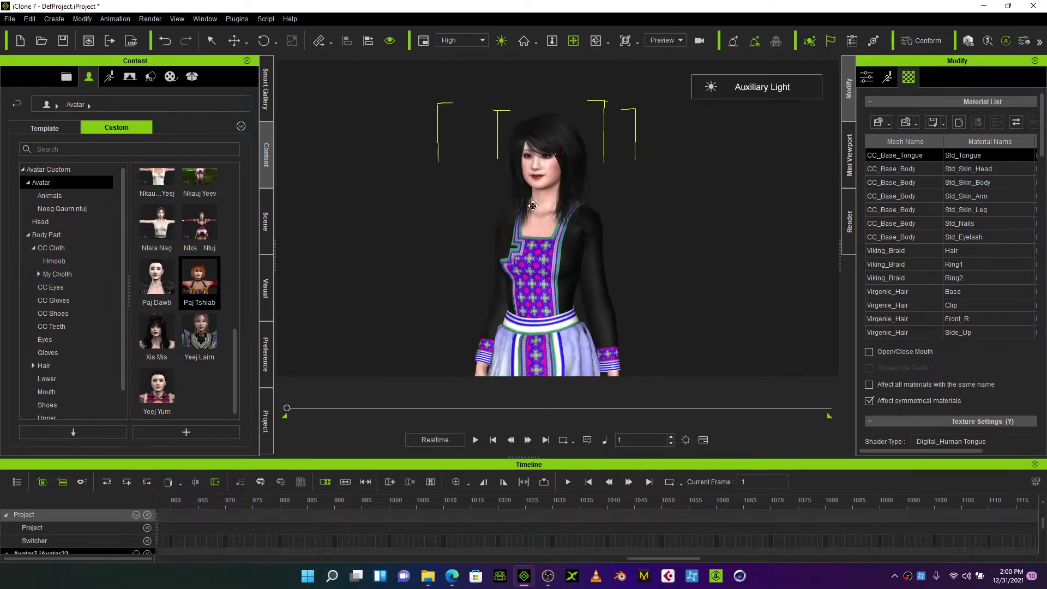
- Examine the avatar's black top, patterned apron and skirt from the front and side, both close up and at a distance
{"action": "right_click", "coordinate": [503, 262]}
{"action": "left_click", "coordinate": [582, 240]}
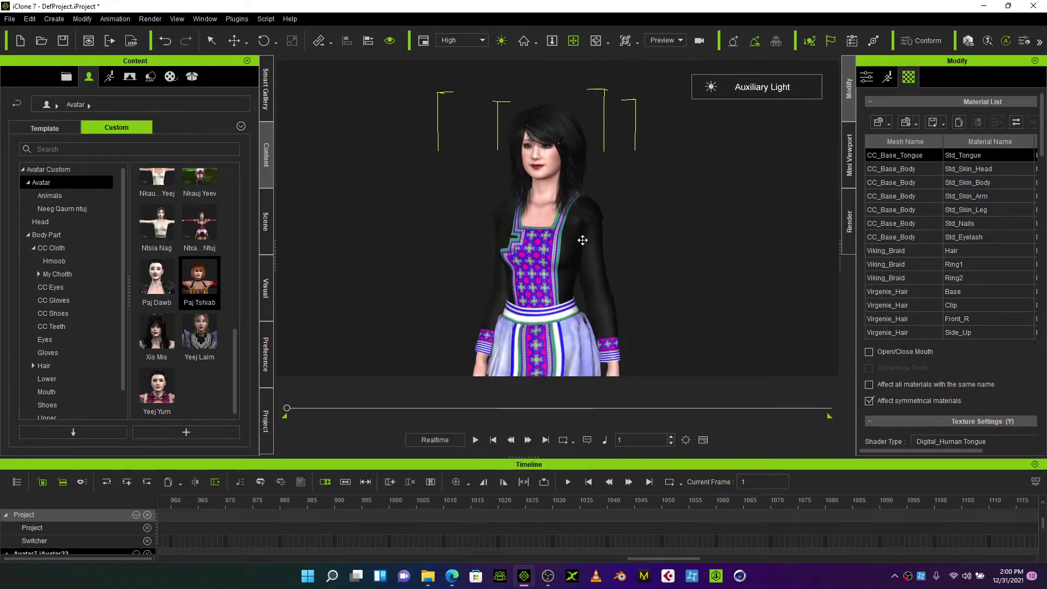
{"action": "scroll", "coordinate": [539, 227], "scroll_direction": "up", "scroll_amount": 5}
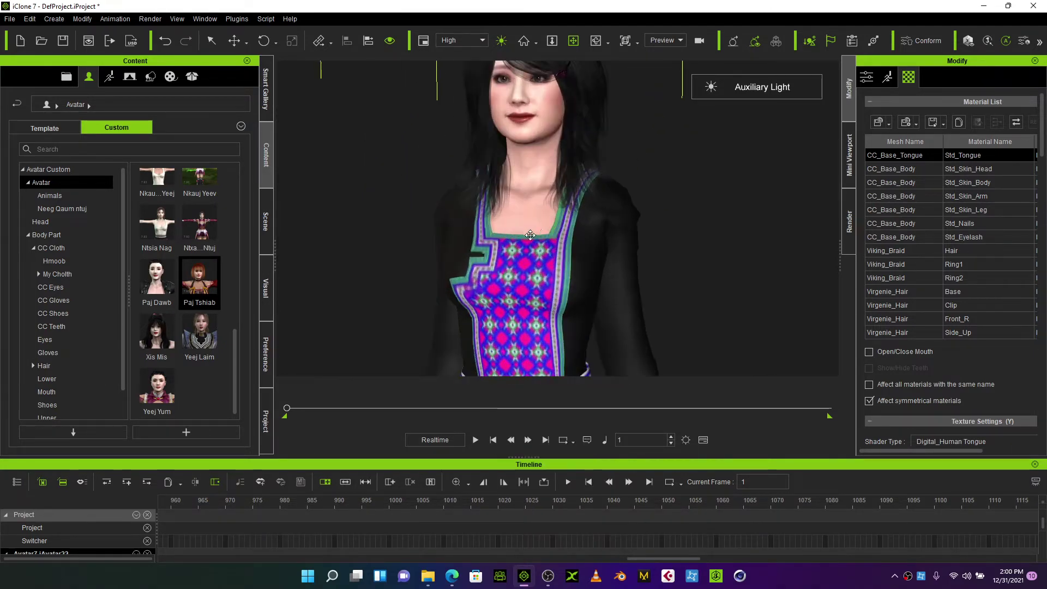
{"action": "mouse_move", "coordinate": [530, 235]}
{"action": "right_mouse_down"}
{"action": "mouse_move", "coordinate": [614, 220]}
{"action": "mouse_move", "coordinate": [591, 208]}
{"action": "mouse_move", "coordinate": [611, 207]}
{"action": "mouse_move", "coordinate": [529, 221]}
{"action": "right_mouse_up"}
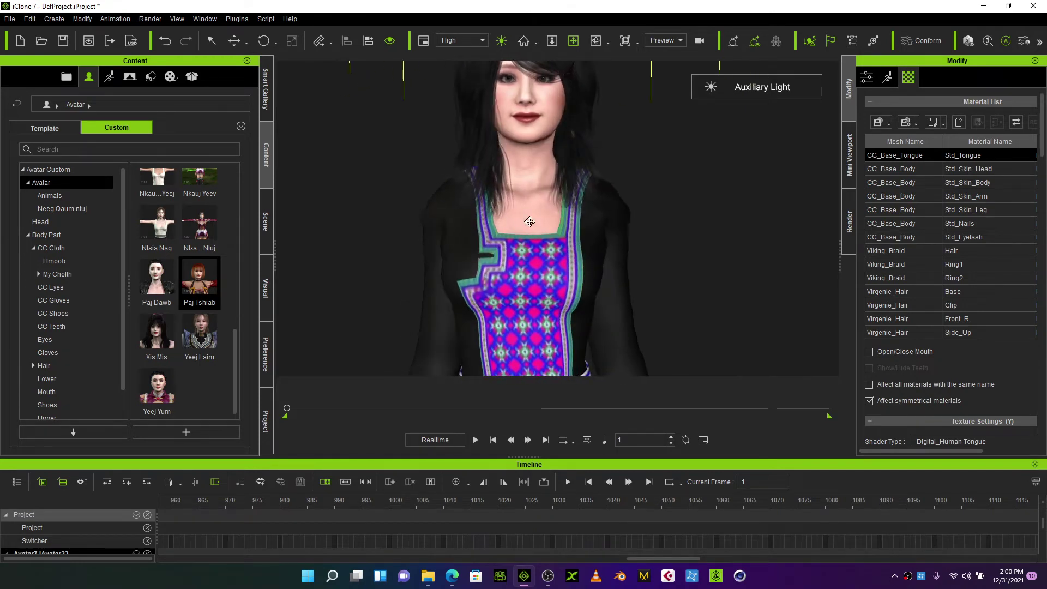
{"action": "scroll", "coordinate": [544, 237], "scroll_direction": "down", "scroll_amount": 2}
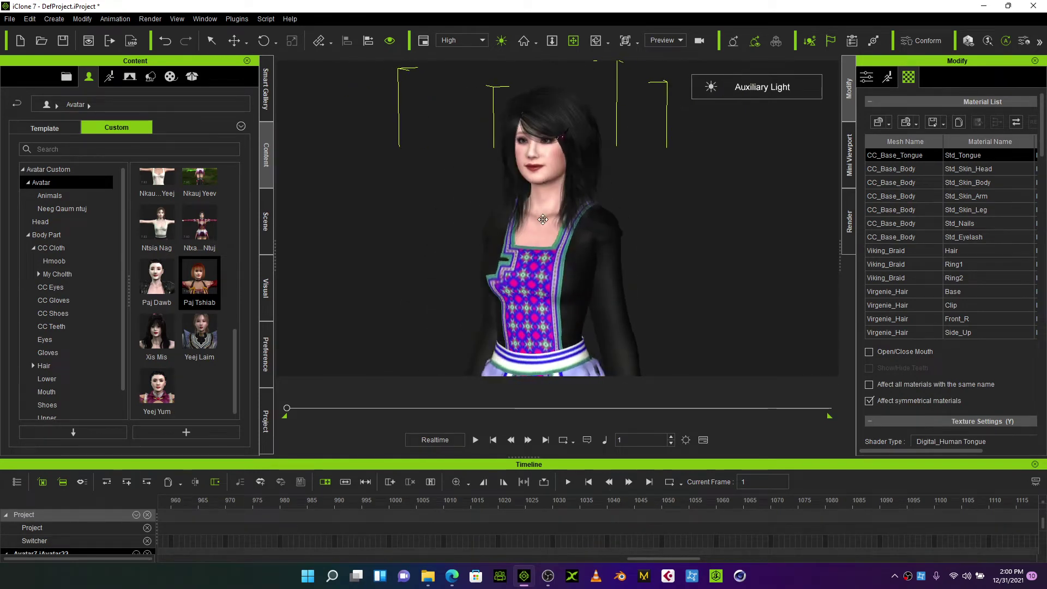
{"action": "right_click_drag", "start_coordinate": [469, 230], "coordinate": [491, 229]}
{"action": "left_click_drag", "start_coordinate": [542, 231], "coordinate": [519, 219]}
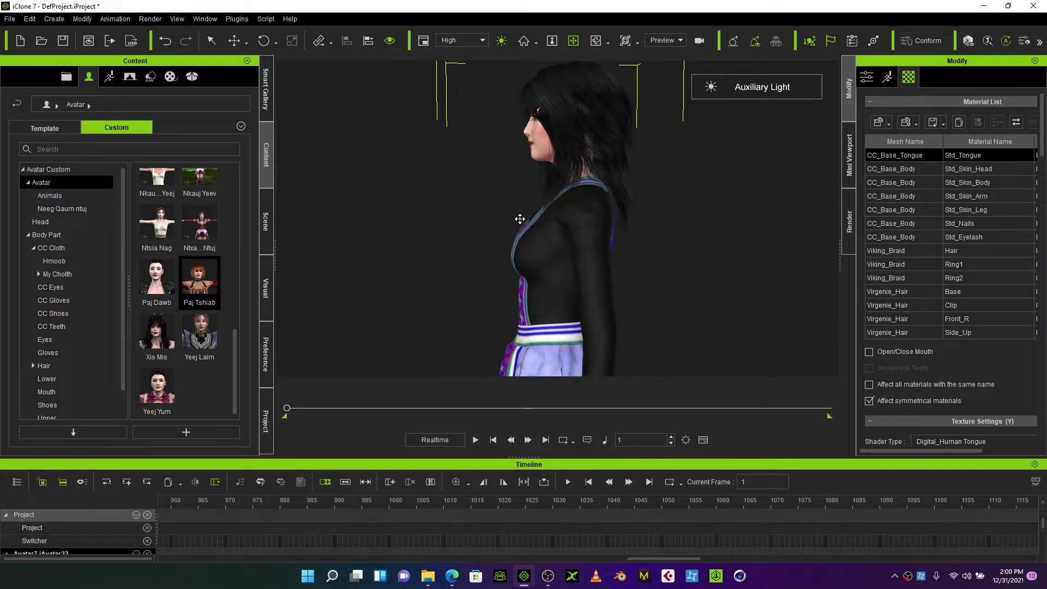
{"action": "mouse_move", "coordinate": [518, 219]}
{"action": "right_mouse_down"}
{"action": "mouse_move", "coordinate": [587, 236]}
{"action": "mouse_move", "coordinate": [529, 227]}
{"action": "right_mouse_up"}
{"action": "scroll", "coordinate": [528, 227], "scroll_direction": "up", "scroll_amount": 3}
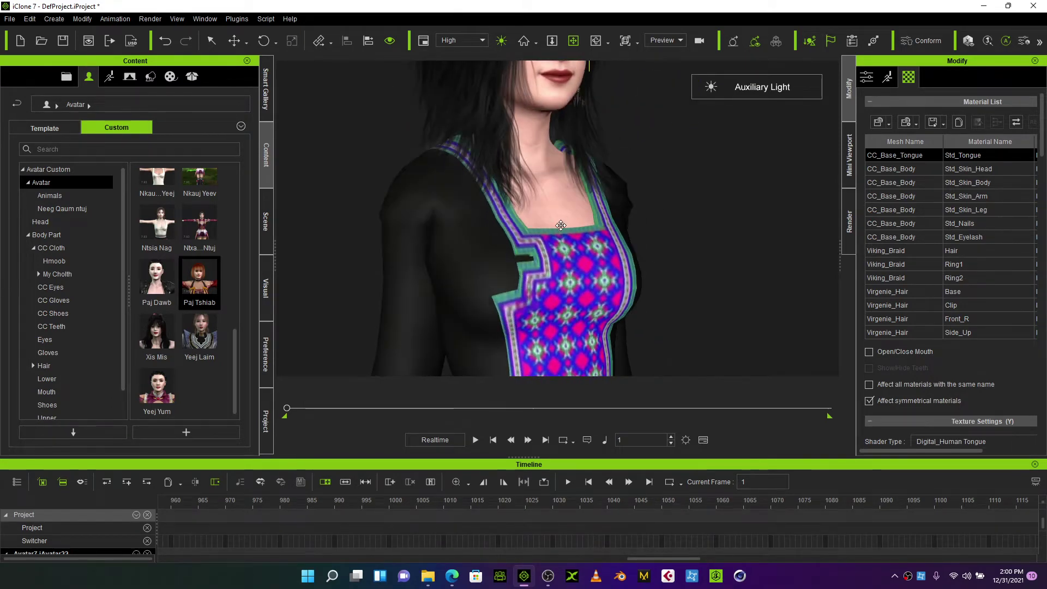
{"action": "scroll", "coordinate": [561, 225], "scroll_direction": "down", "scroll_amount": 3}
{"action": "right_click_drag", "start_coordinate": [562, 225], "coordinate": [539, 254]}
{"action": "scroll", "coordinate": [539, 253], "scroll_direction": "up", "scroll_amount": 1}
{"action": "scroll", "coordinate": [540, 253], "scroll_direction": "down", "scroll_amount": 4}
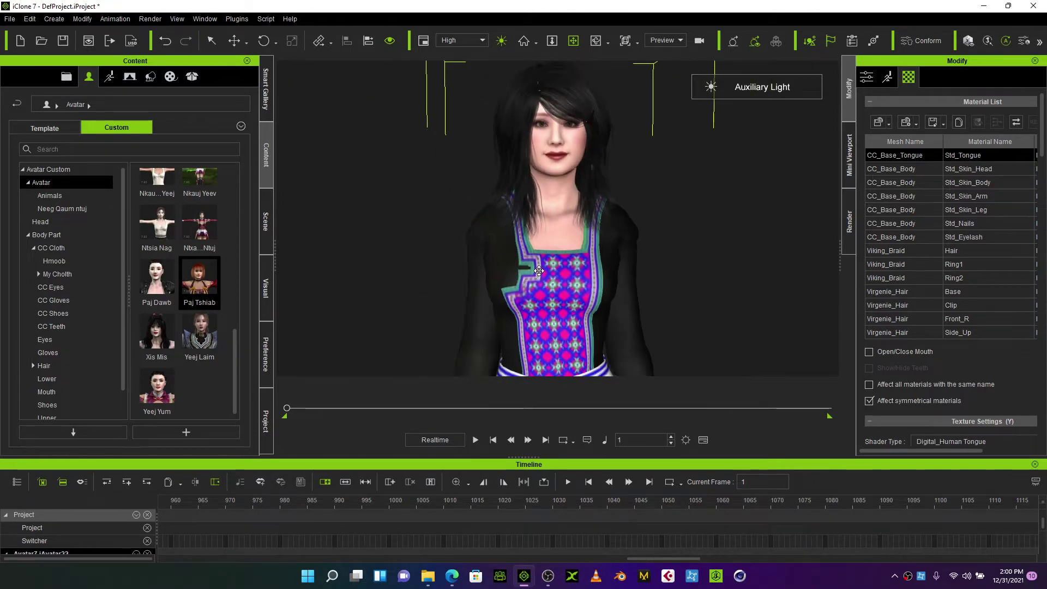
{"action": "left_click_drag", "start_coordinate": [539, 273], "coordinate": [540, 247]}
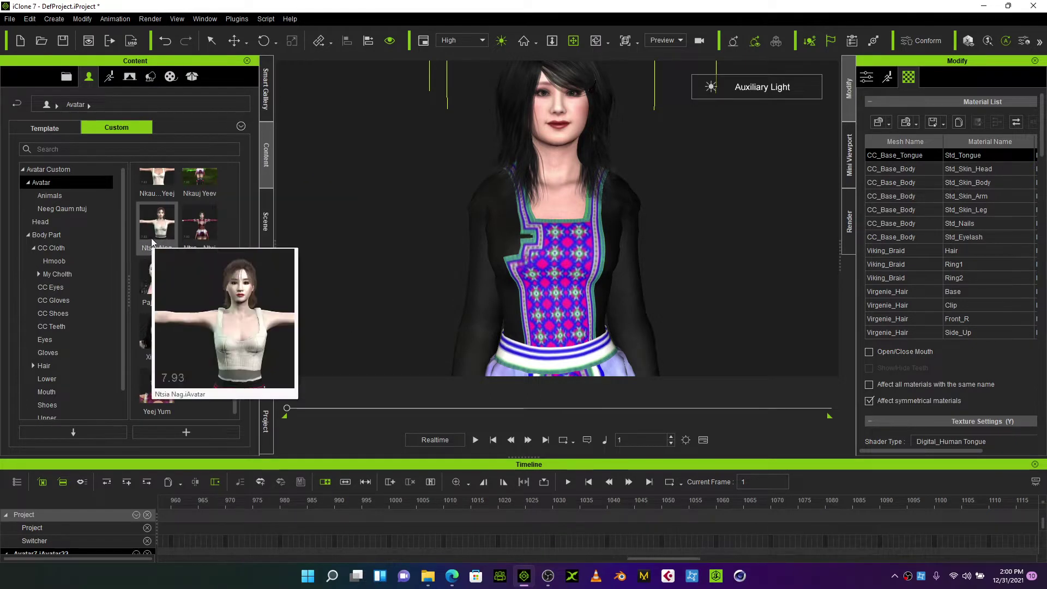
- Add the lub xauv necklace from the custom CC Cloth body parts to the avatar
{"action": "scroll", "coordinate": [202, 229], "scroll_direction": "up", "scroll_amount": 5}
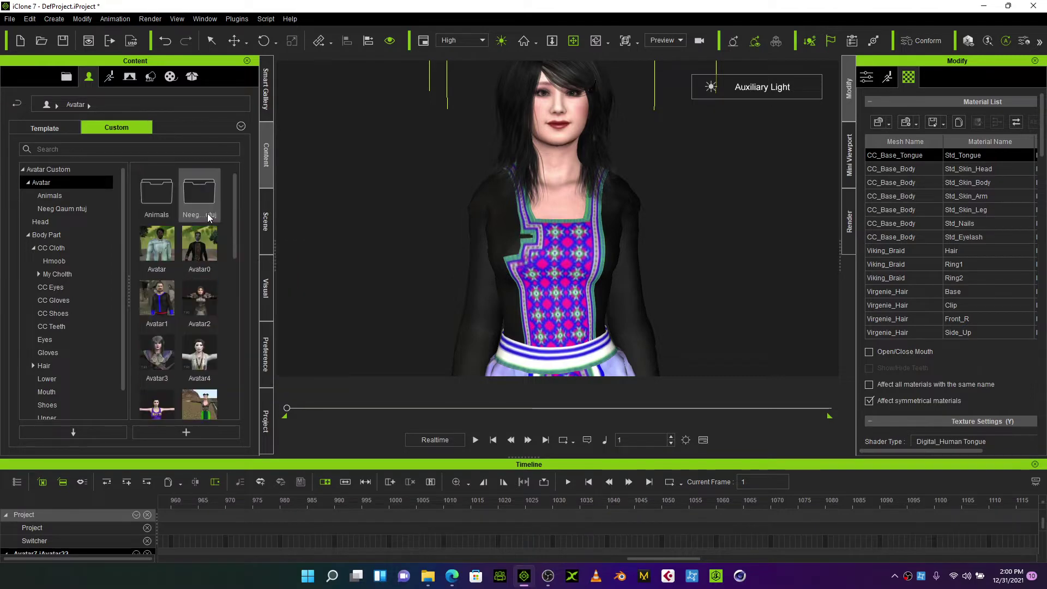
{"action": "left_click", "coordinate": [269, 210]}
{"action": "left_click", "coordinate": [262, 166]}
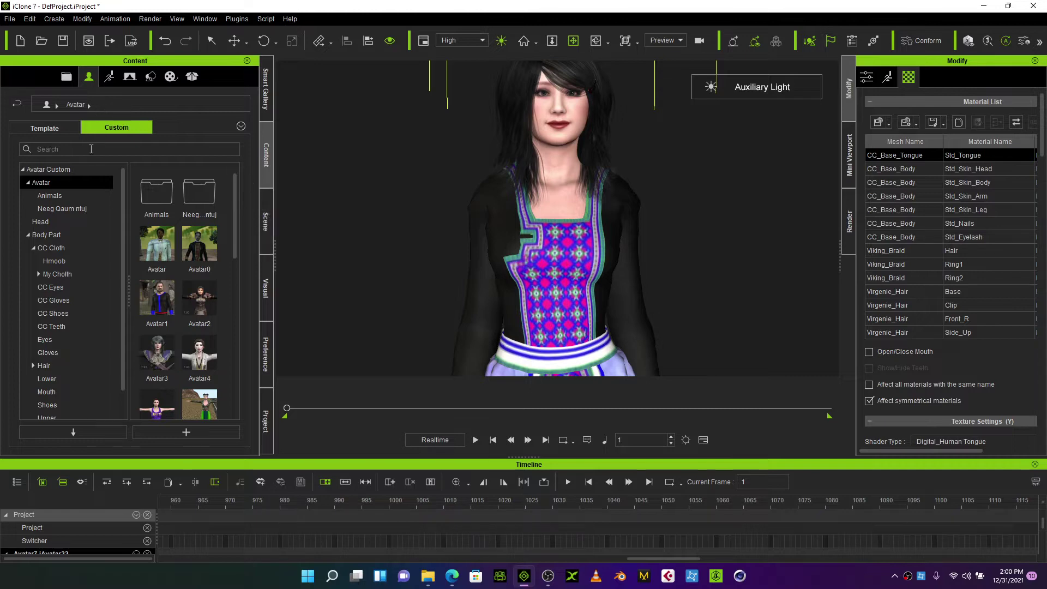
{"action": "left_click", "coordinate": [74, 233]}
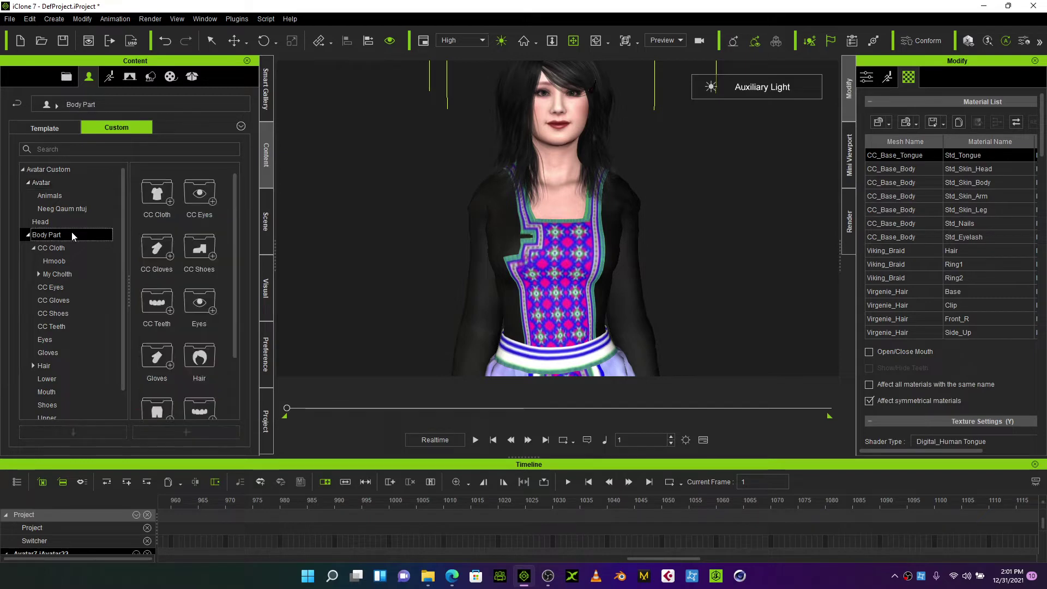
{"action": "double_click", "coordinate": [155, 201]}
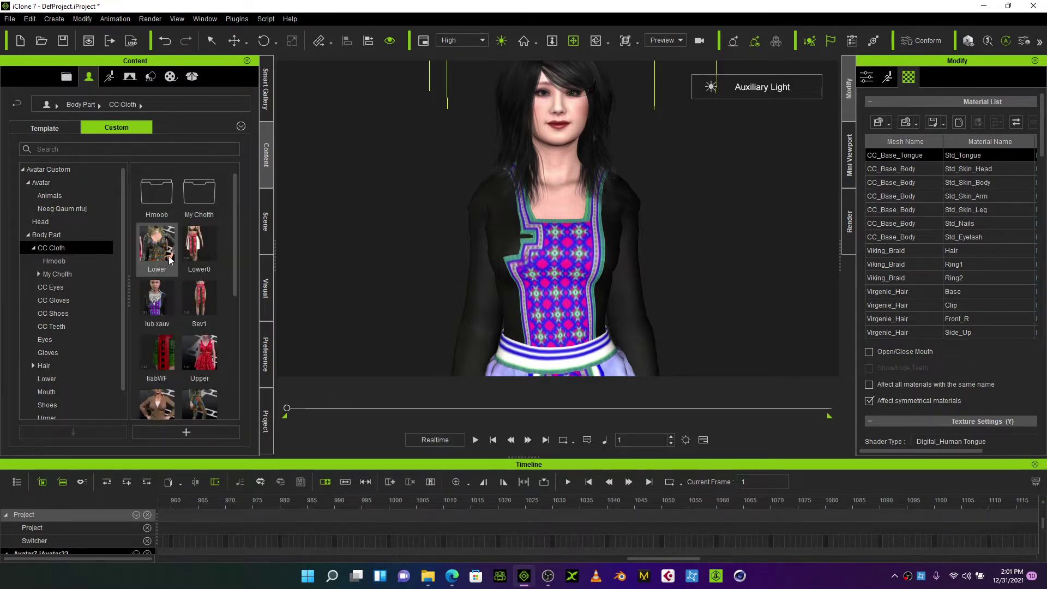
{"action": "scroll", "coordinate": [168, 254], "scroll_direction": "down", "scroll_amount": 2}
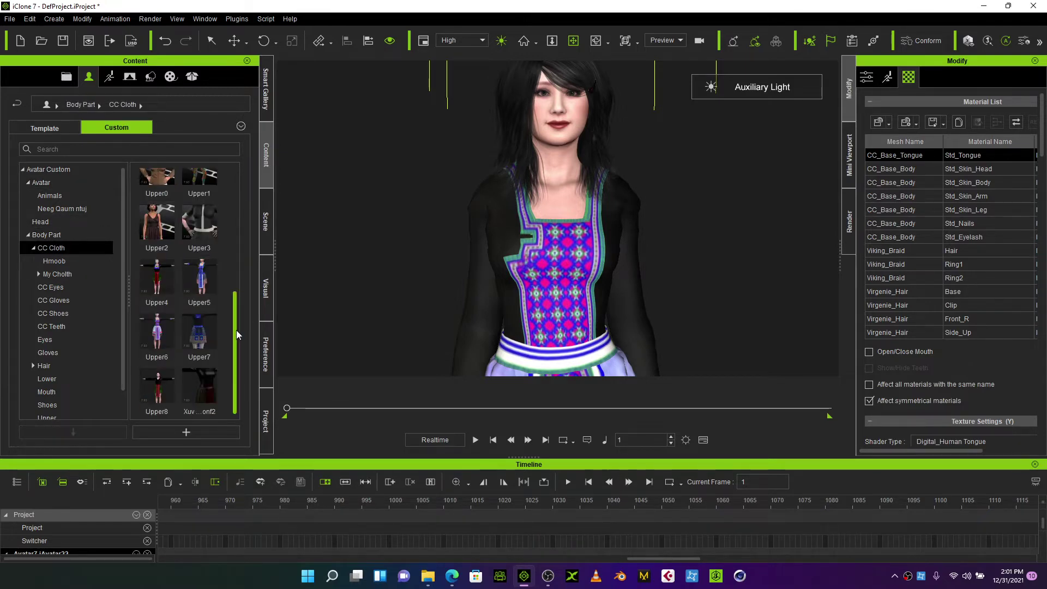
{"action": "left_click_drag", "start_coordinate": [236, 329], "coordinate": [245, 216]}
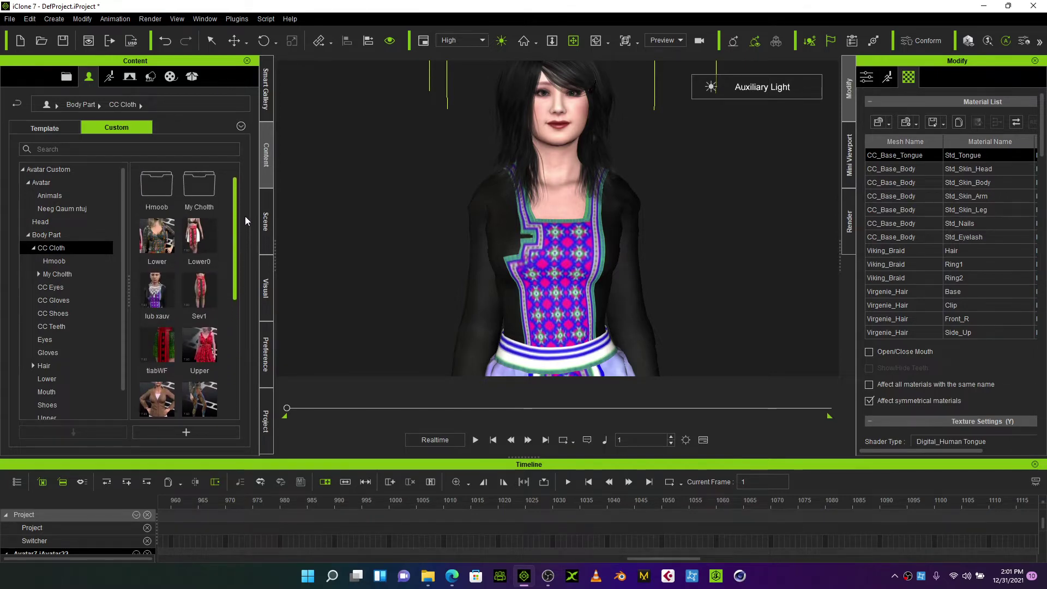
{"action": "double_click", "coordinate": [157, 289]}
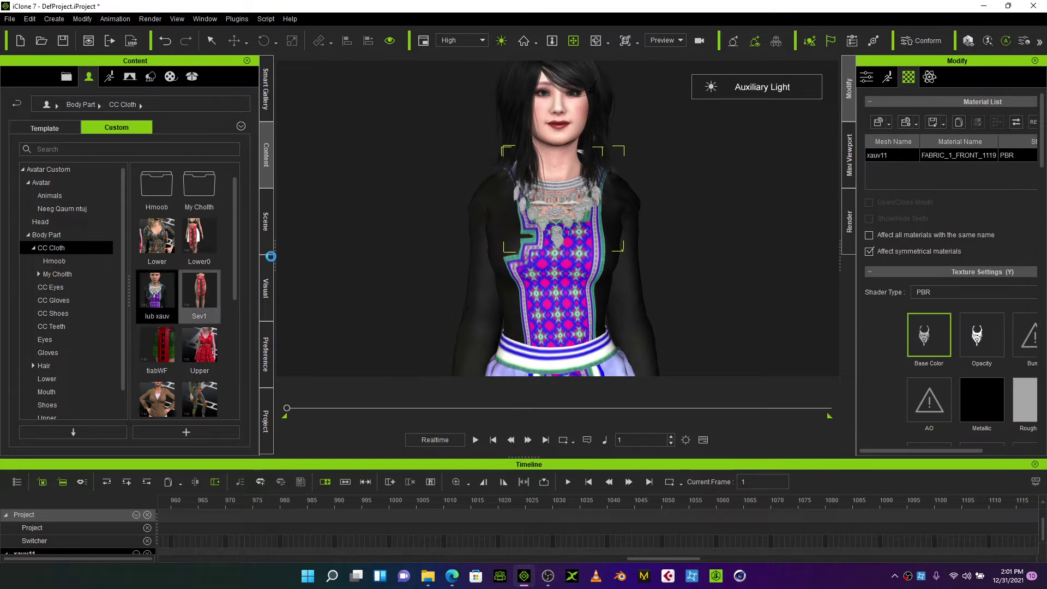
- Examine how the necklace sits on the avatar's chest from the front and side, and open its physics settings
{"action": "scroll", "coordinate": [525, 192], "scroll_direction": "up", "scroll_amount": 3}
{"action": "scroll", "coordinate": [525, 192], "scroll_direction": "up", "scroll_amount": 2}
{"action": "scroll", "coordinate": [525, 192], "scroll_direction": "down", "scroll_amount": 2}
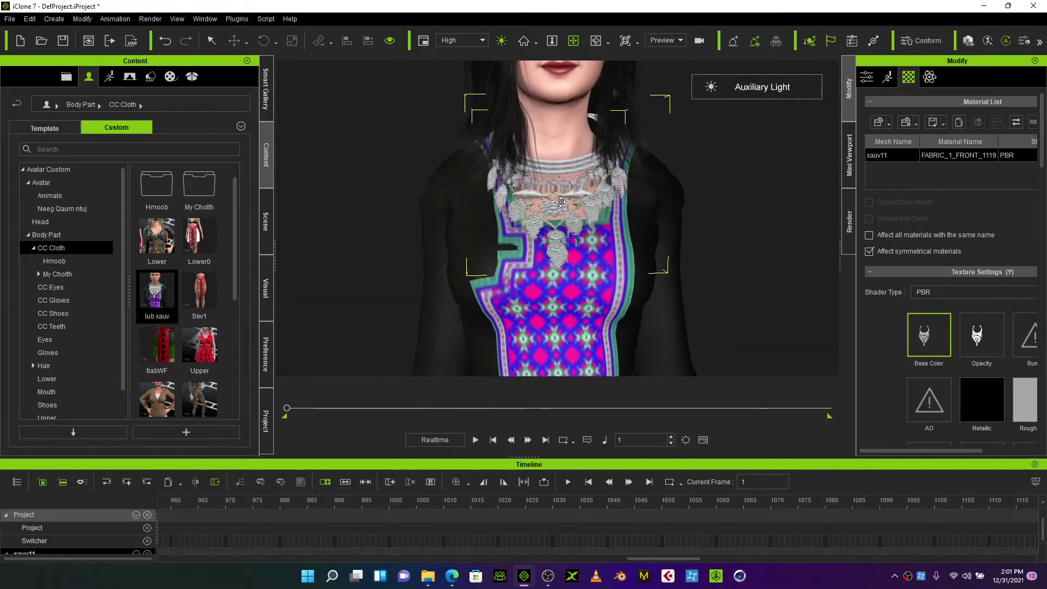
{"action": "mouse_move", "coordinate": [561, 202]}
{"action": "right_mouse_down"}
{"action": "mouse_move", "coordinate": [508, 206]}
{"action": "mouse_move", "coordinate": [657, 197]}
{"action": "mouse_move", "coordinate": [495, 243]}
{"action": "mouse_move", "coordinate": [612, 234]}
{"action": "mouse_move", "coordinate": [600, 203]}
{"action": "mouse_move", "coordinate": [509, 224]}
{"action": "mouse_move", "coordinate": [490, 202]}
{"action": "mouse_move", "coordinate": [610, 185]}
{"action": "mouse_move", "coordinate": [572, 220]}
{"action": "right_mouse_up"}
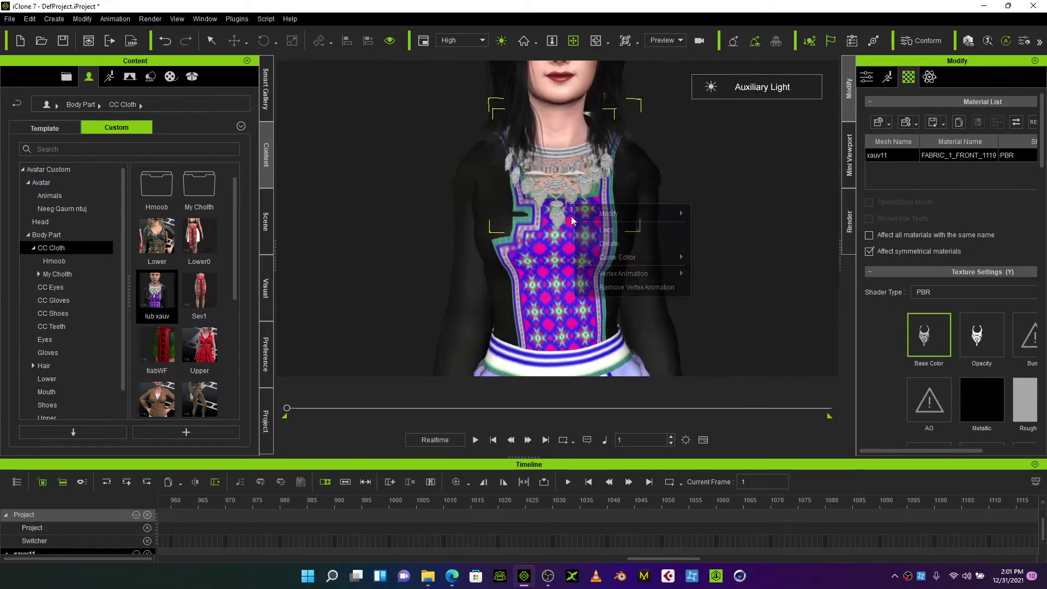
{"action": "left_click", "coordinate": [536, 207]}
{"action": "scroll", "coordinate": [545, 206], "scroll_direction": "up", "scroll_amount": 3}
{"action": "middle_click_drag", "start_coordinate": [550, 131], "coordinate": [545, 170]}
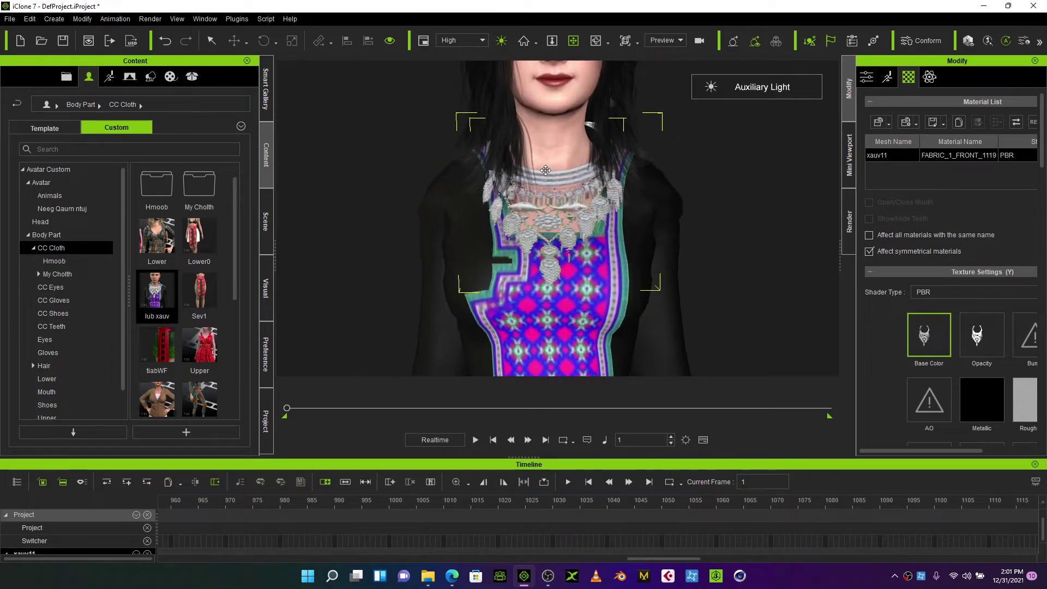
{"action": "right_click_drag", "start_coordinate": [571, 215], "coordinate": [731, 191]}
{"action": "left_click", "coordinate": [929, 77]}
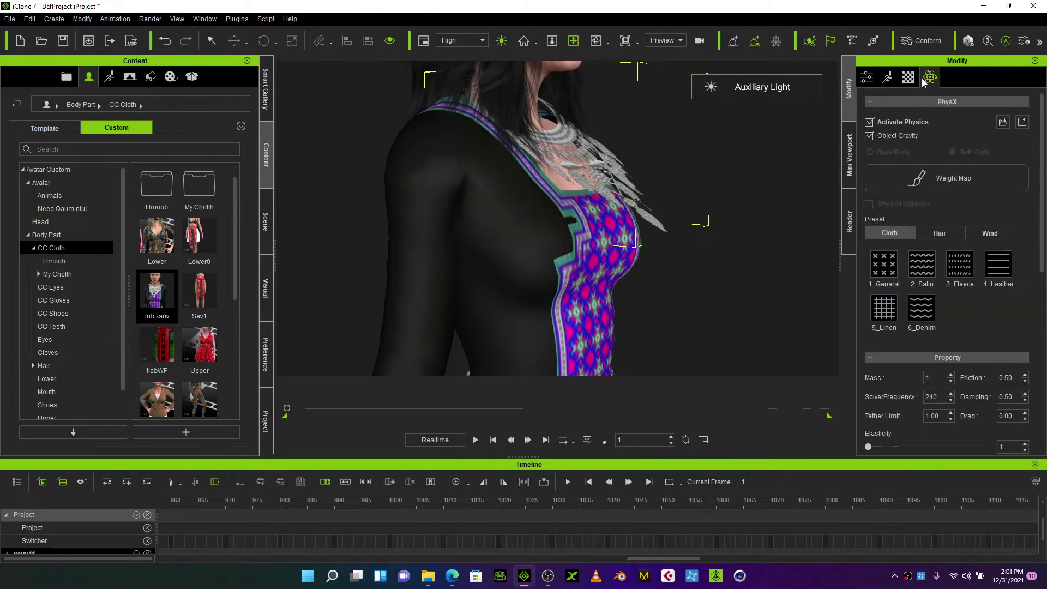
- Open the necklace's weight map for the FABRIC_1_FRONT_1119 material and examine it alongside the avatar's chest
{"action": "left_click", "coordinate": [921, 186]}
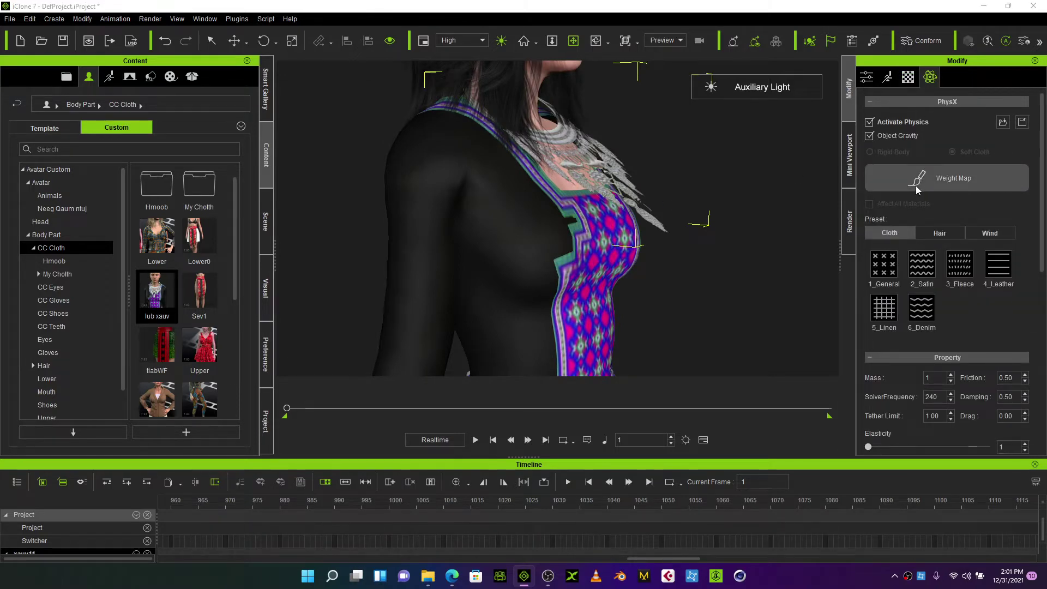
{"action": "left_click", "coordinate": [917, 185]}
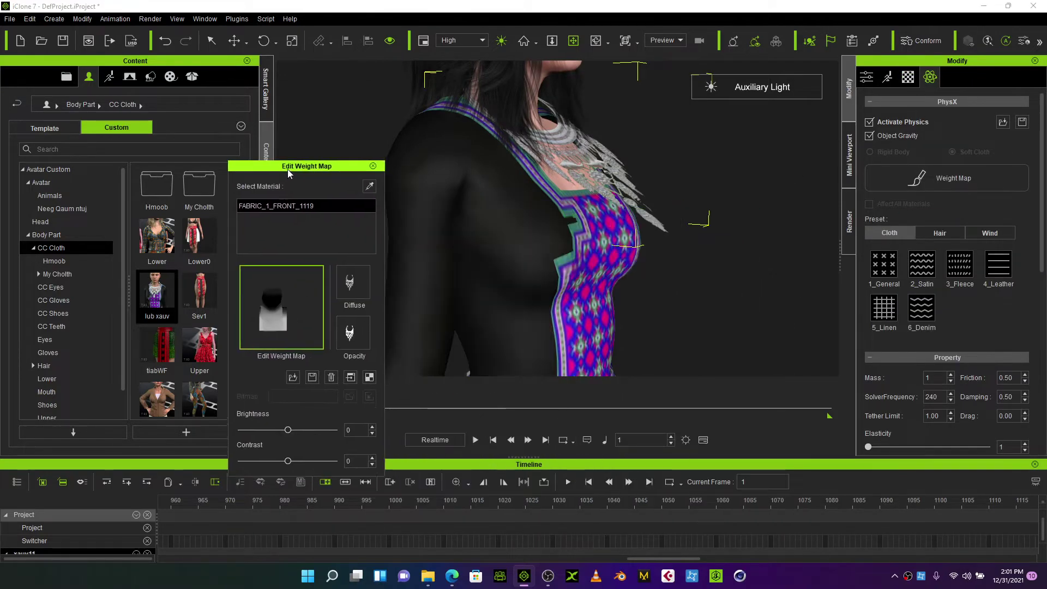
{"action": "left_click_drag", "start_coordinate": [288, 169], "coordinate": [199, 125]}
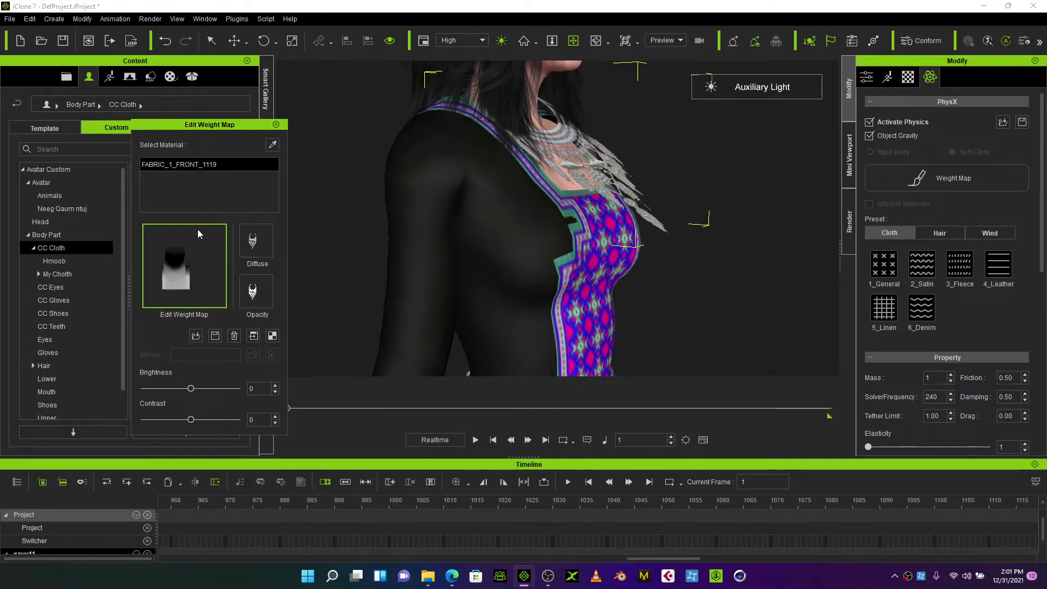
{"action": "right_click_drag", "start_coordinate": [547, 188], "coordinate": [520, 197]}
{"action": "scroll", "coordinate": [520, 197], "scroll_direction": "down", "scroll_amount": 5}
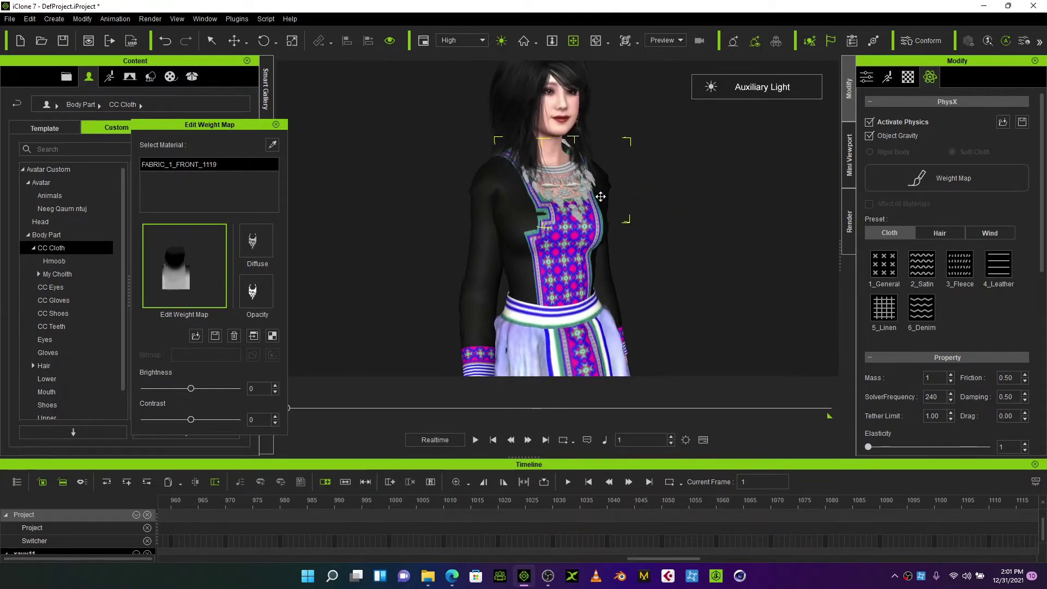
- Select the whole avatar instead of the necklace and show its motion tools
{"action": "left_click", "coordinate": [888, 78]}
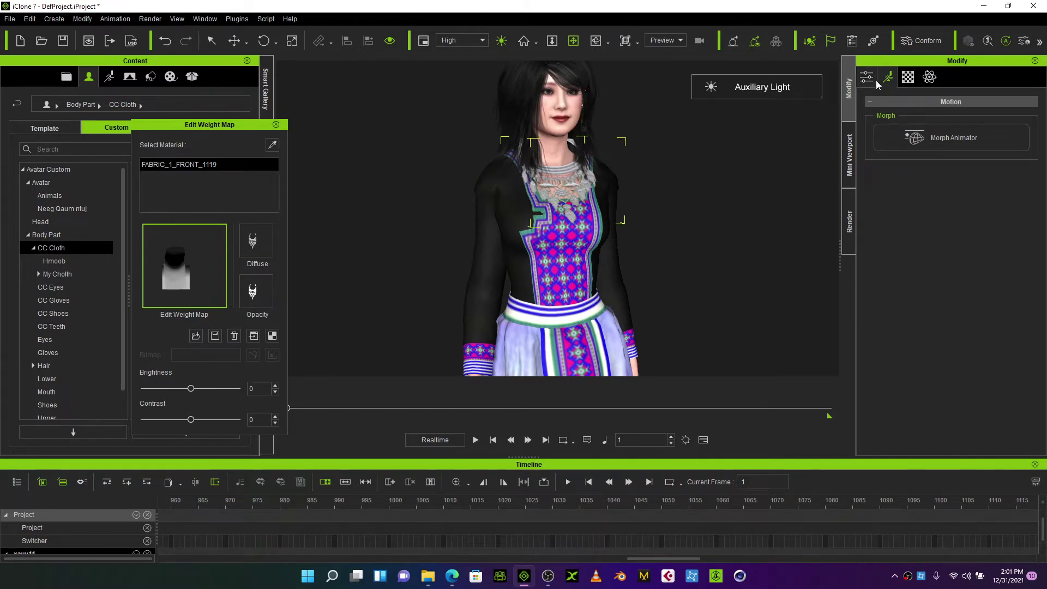
{"action": "left_click", "coordinate": [211, 40]}
{"action": "left_click", "coordinate": [557, 115]}
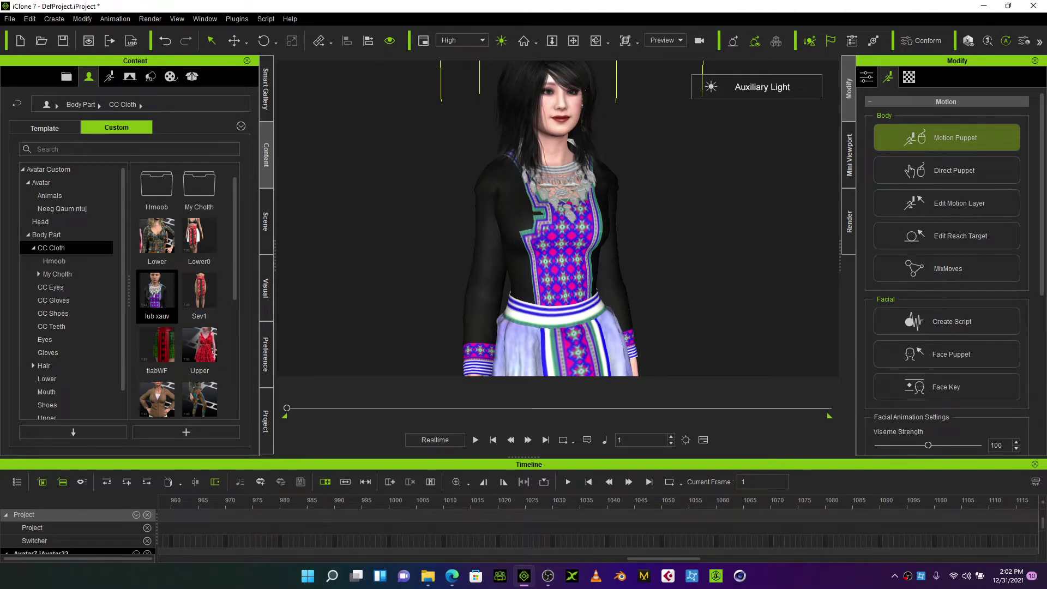
{"action": "left_click", "coordinate": [908, 148]}
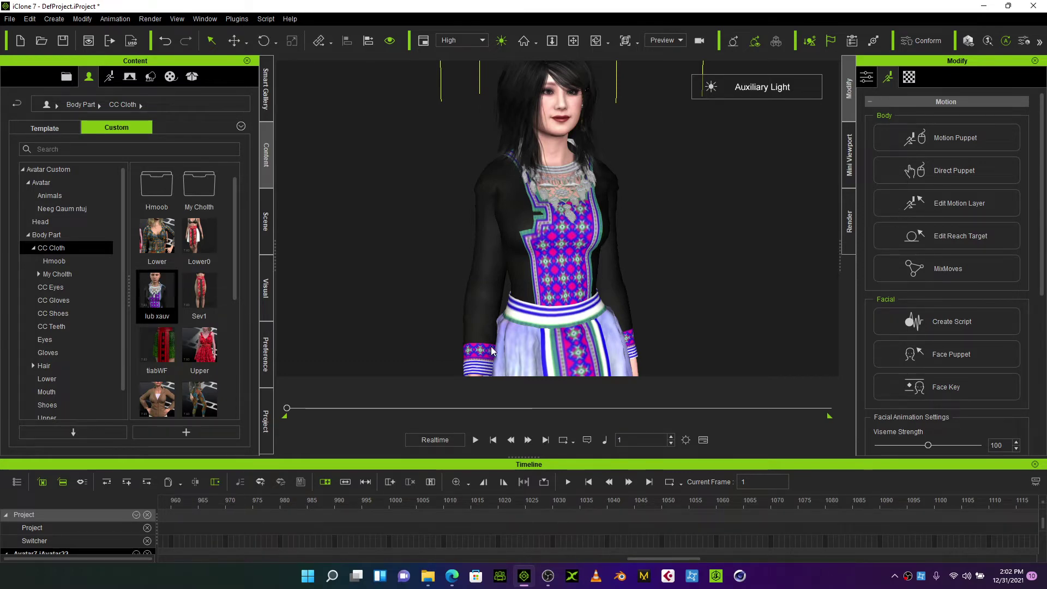
{"action": "scroll", "coordinate": [547, 376], "scroll_direction": "down", "scroll_amount": 6}
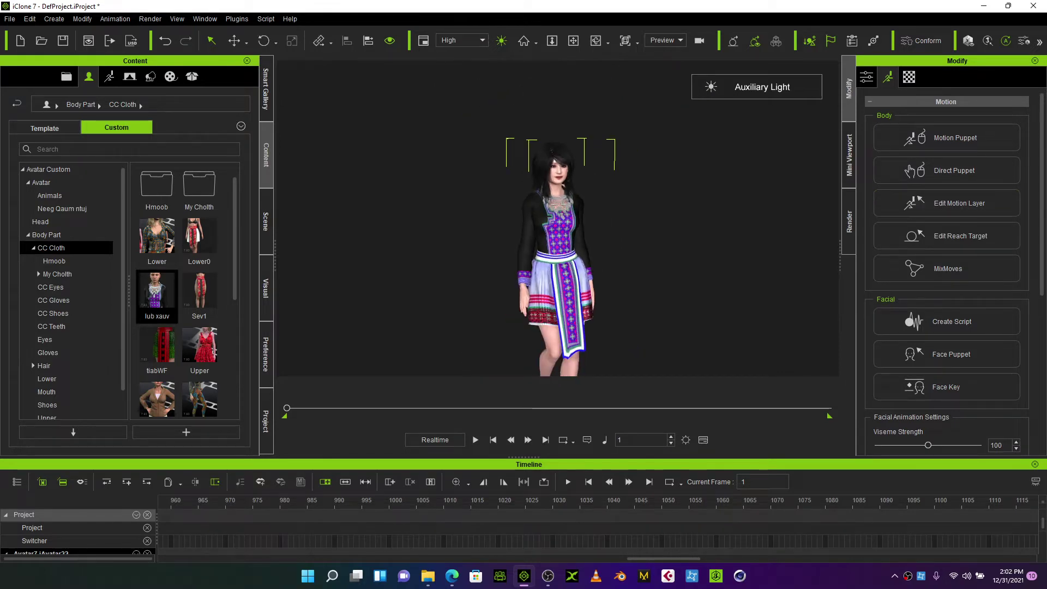
- Show the Motion animation templates and open Motion Puppet for the avatar
{"action": "key", "text": "alt+Tab"}
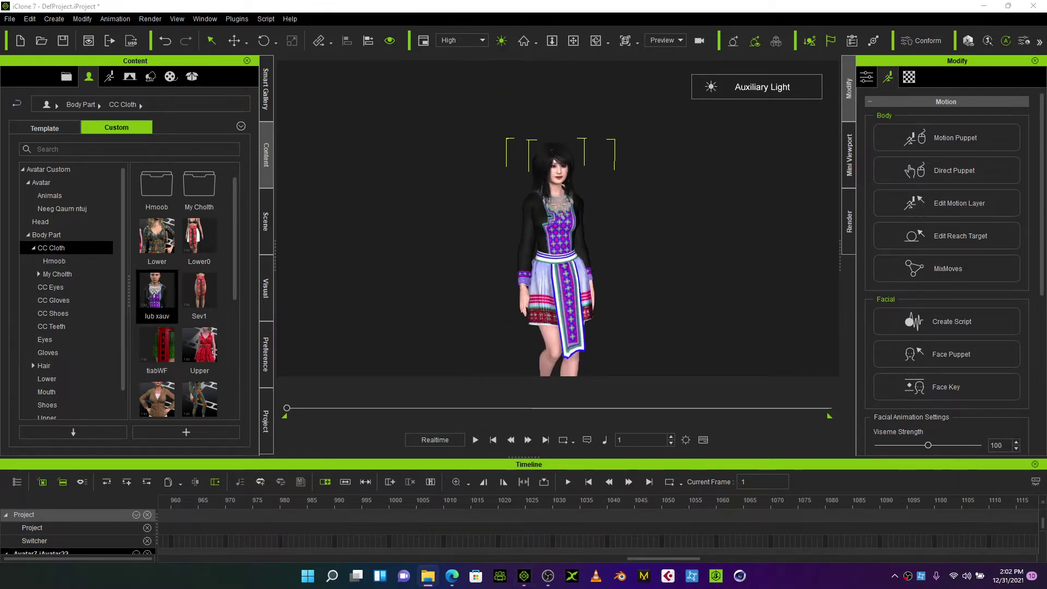
{"action": "left_click", "coordinate": [901, 139]}
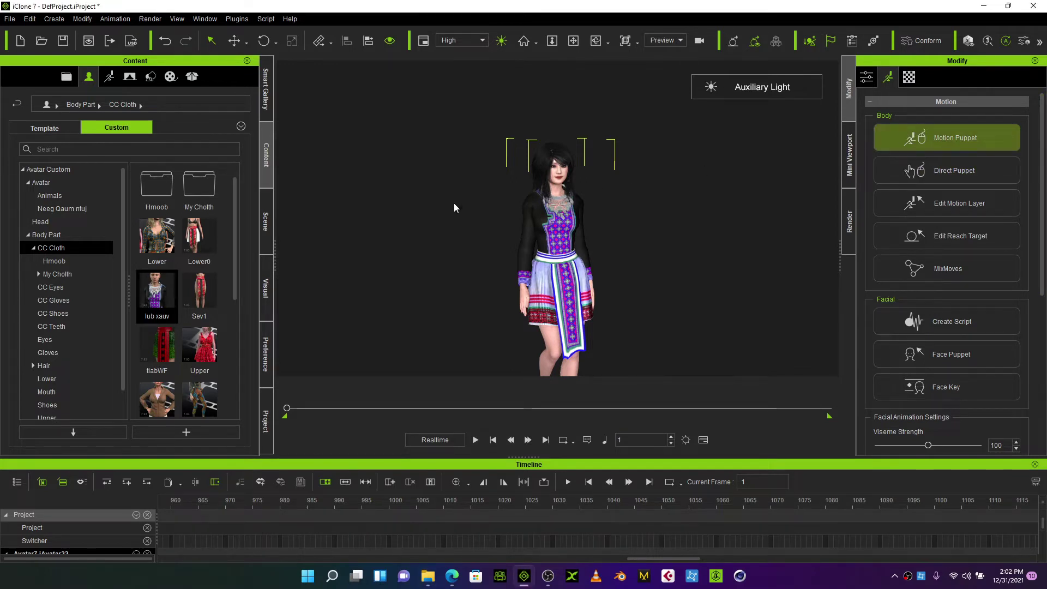
{"action": "left_click", "coordinate": [109, 76]}
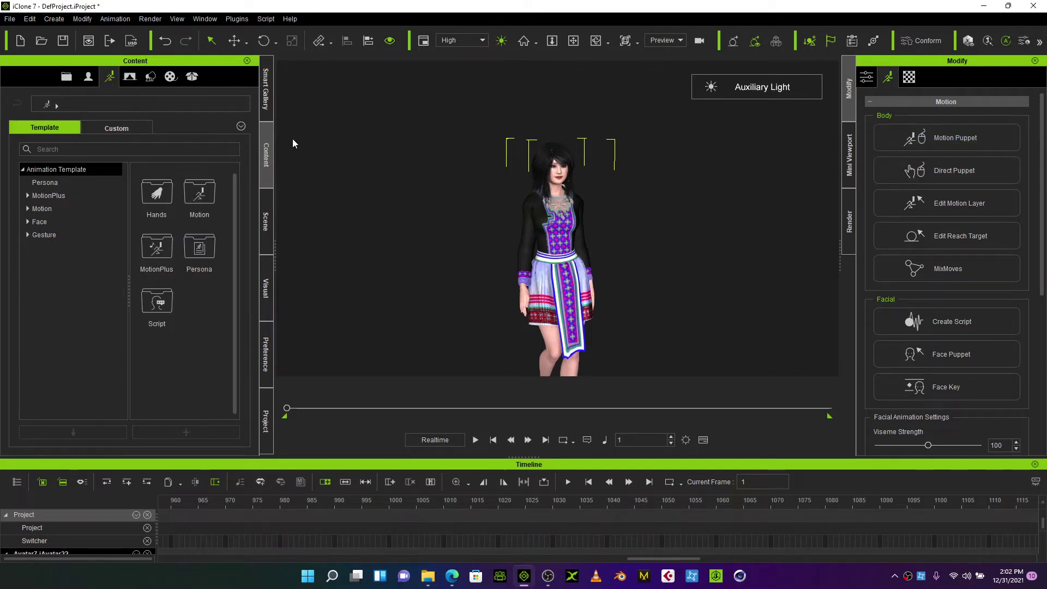
{"action": "left_click", "coordinate": [926, 138]}
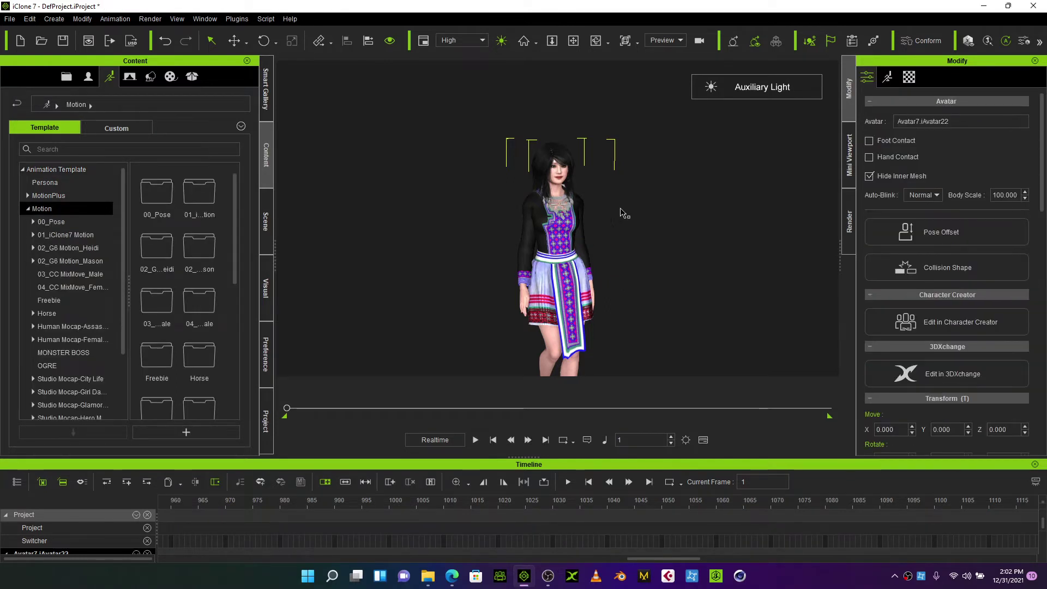
{"action": "left_click", "coordinate": [888, 77]}
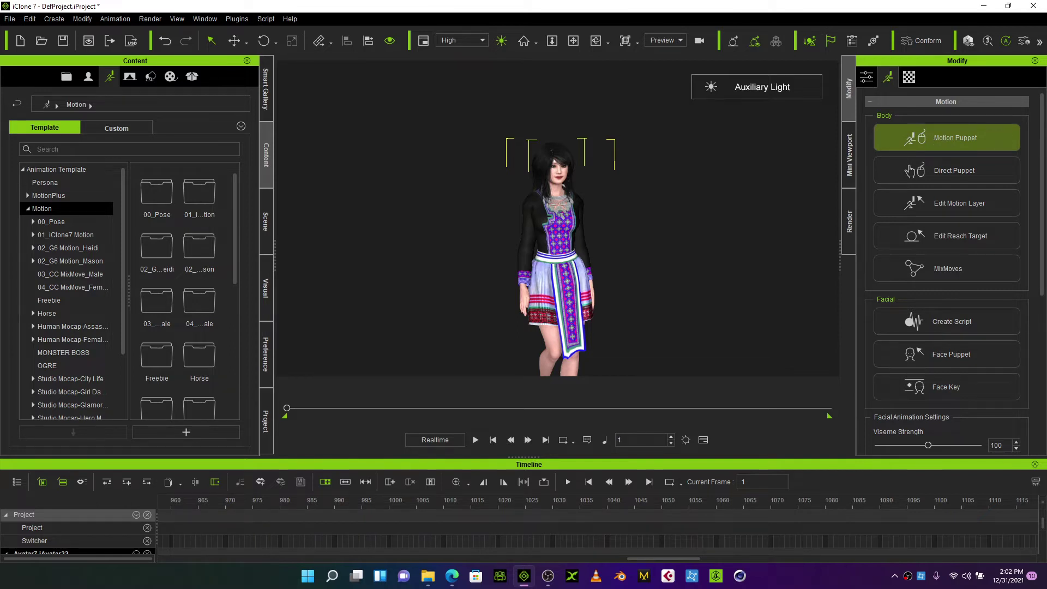
{"action": "left_click", "coordinate": [946, 138]}
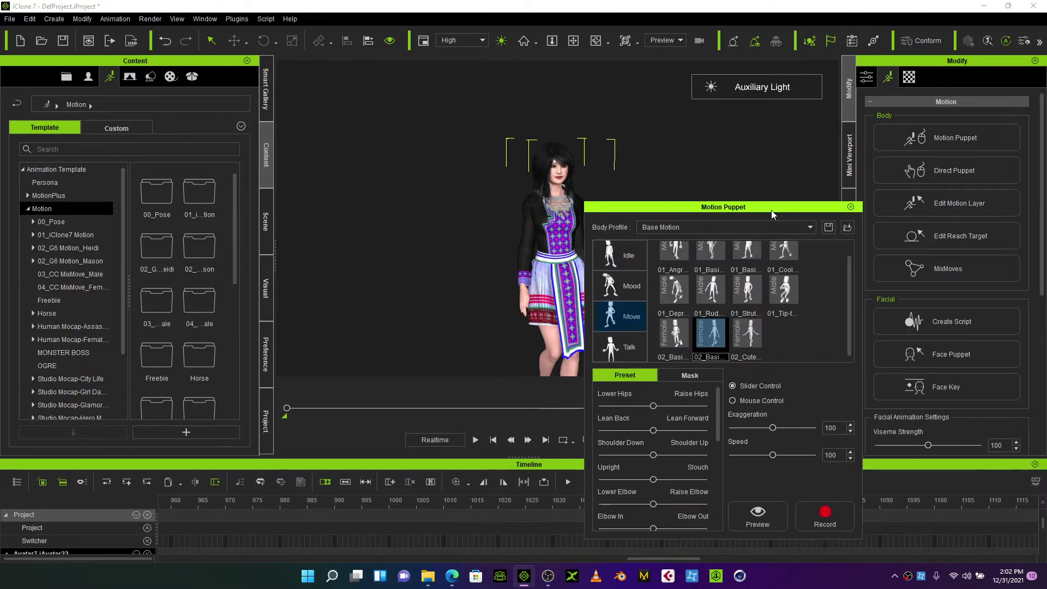
- Record the selected female Move motion from the Base Motion profile onto the avatar through frame 1800
{"action": "left_click_drag", "start_coordinate": [773, 209], "coordinate": [260, 71]}
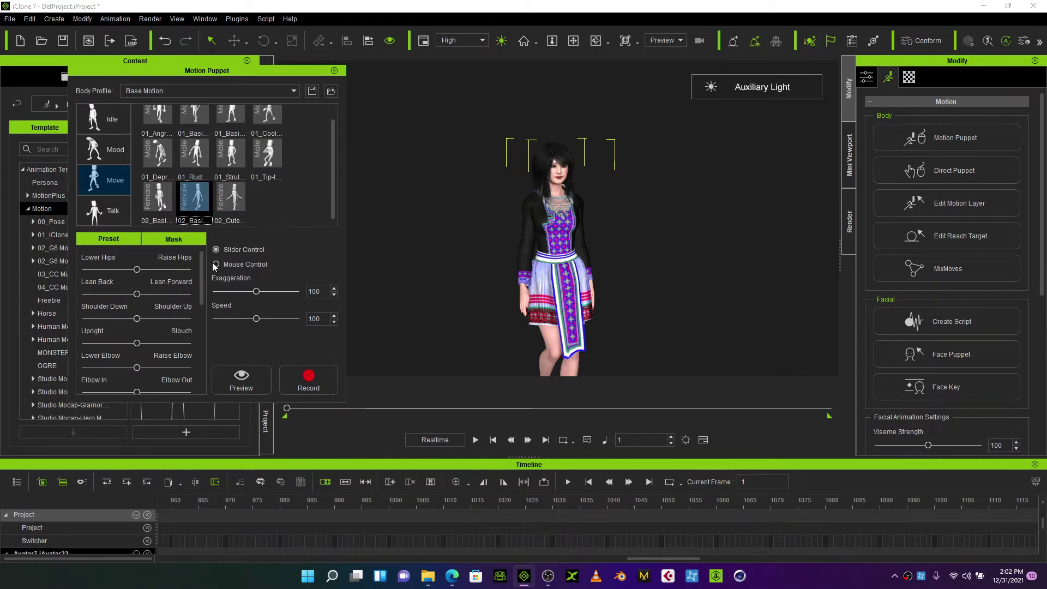
{"action": "left_click", "coordinate": [303, 385]}
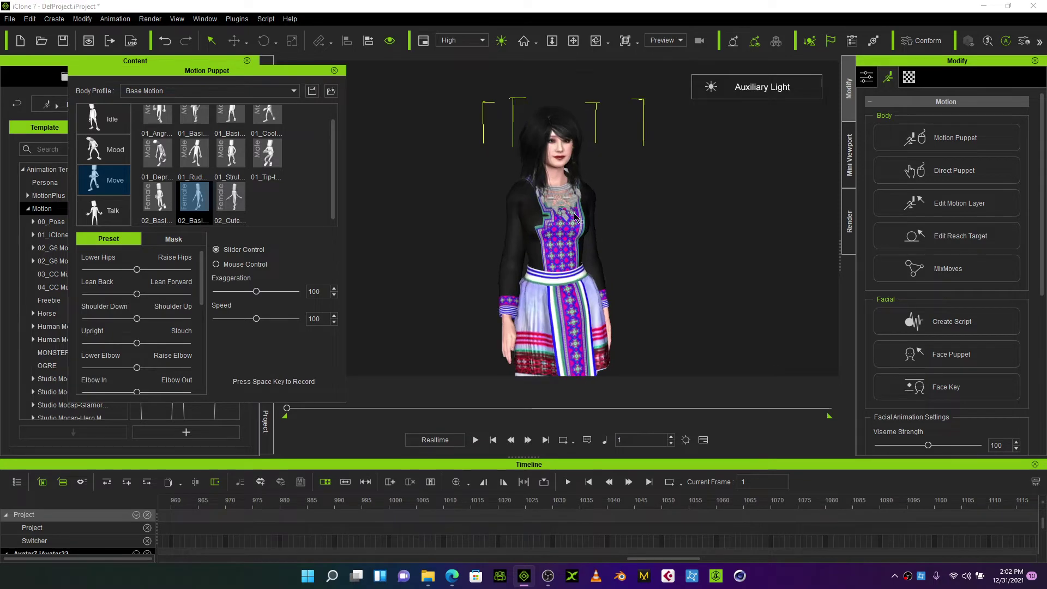
{"action": "scroll", "coordinate": [574, 218], "scroll_direction": "up", "scroll_amount": 8}
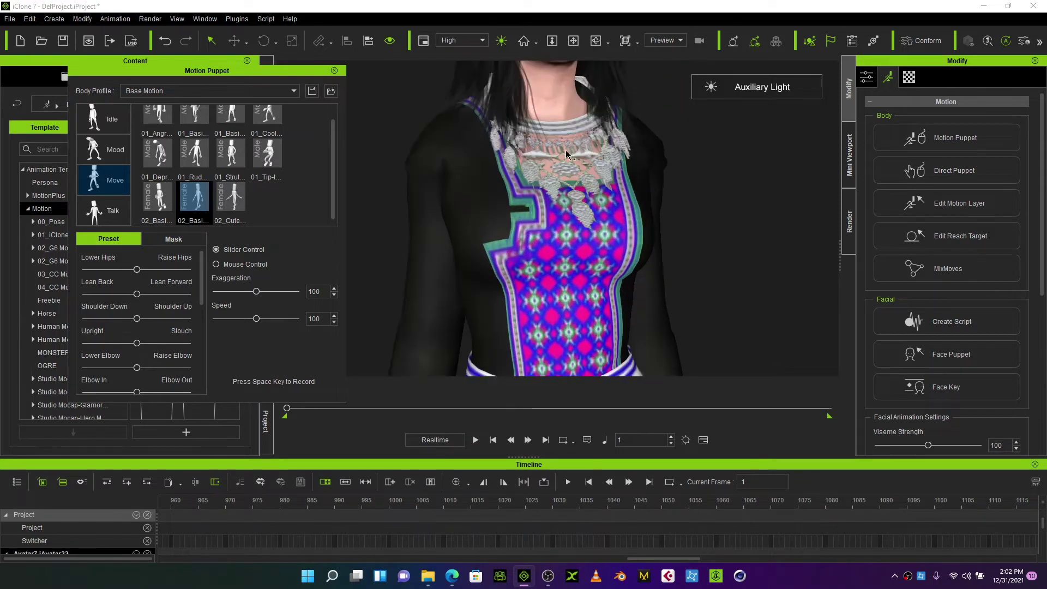
{"action": "left_click", "coordinate": [573, 41]}
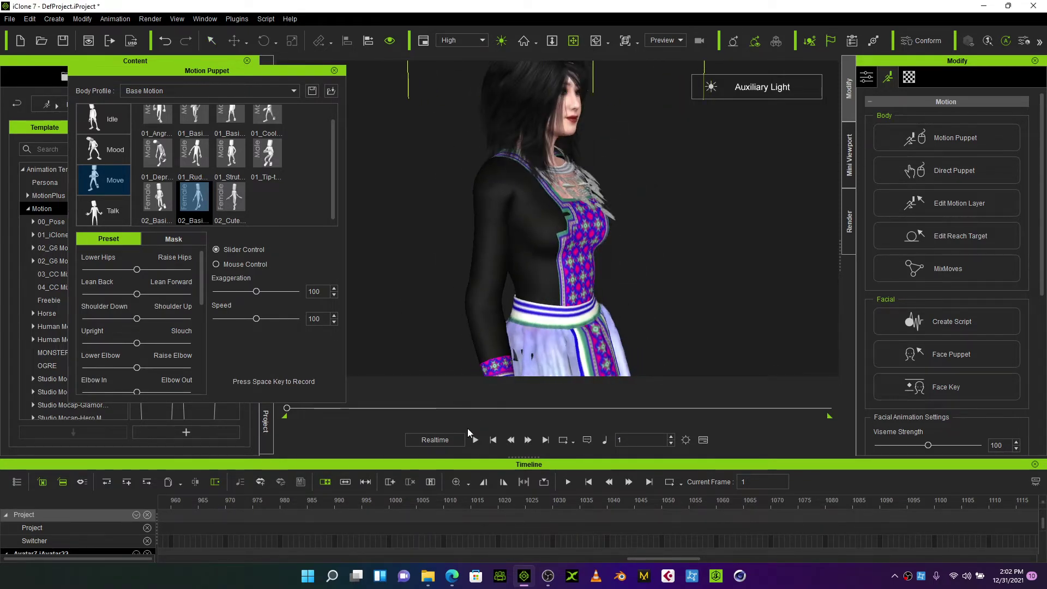
{"action": "key", "text": "space"}
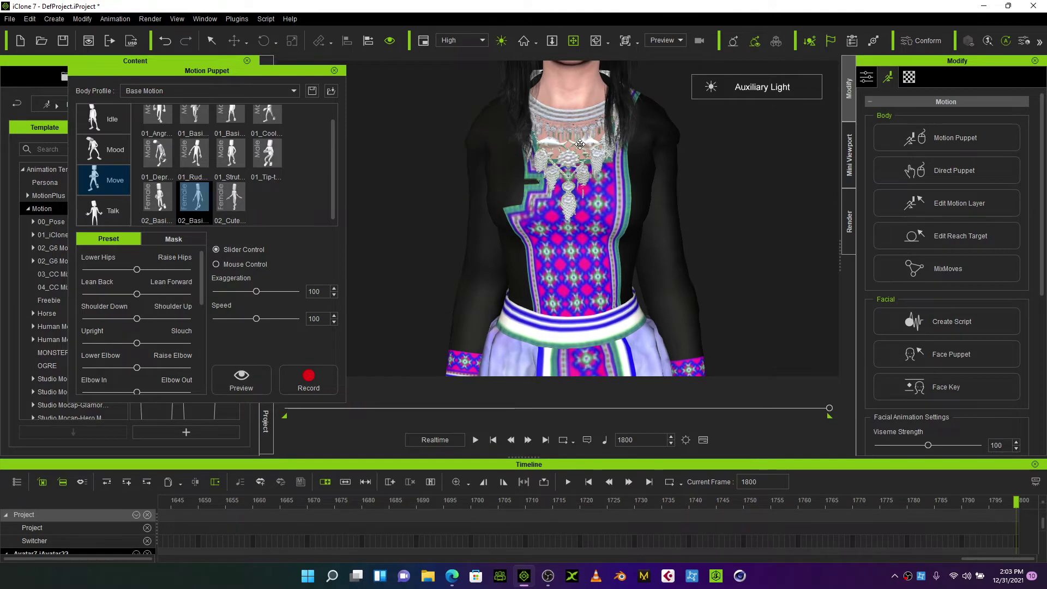
- Play back the recorded walk to check the necklace from the side, stop it and return to frame 1
{"action": "right_click_drag", "start_coordinate": [577, 209], "coordinate": [541, 215]}
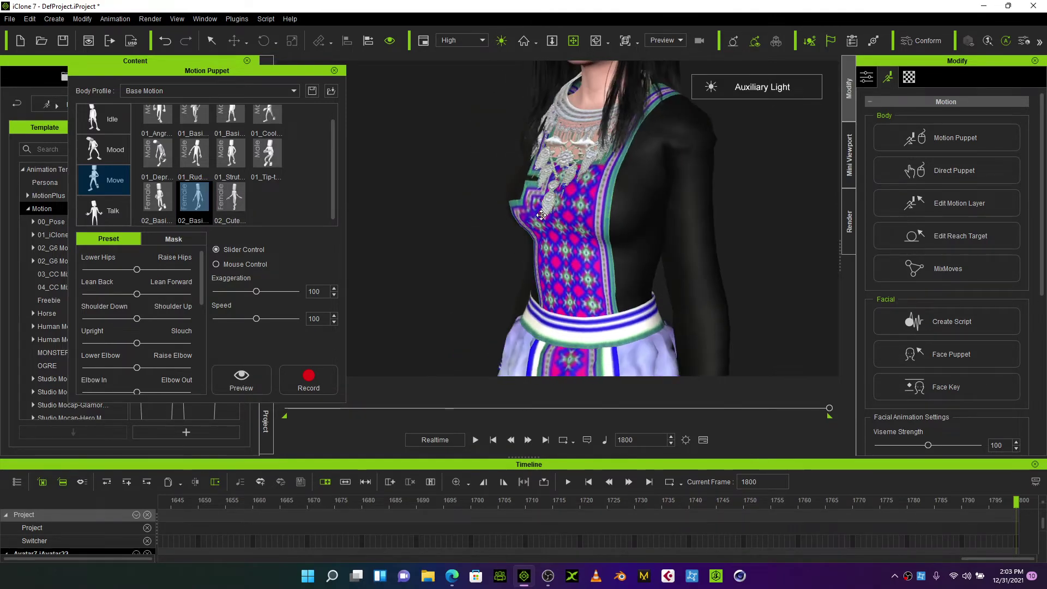
{"action": "left_click", "coordinate": [476, 439]}
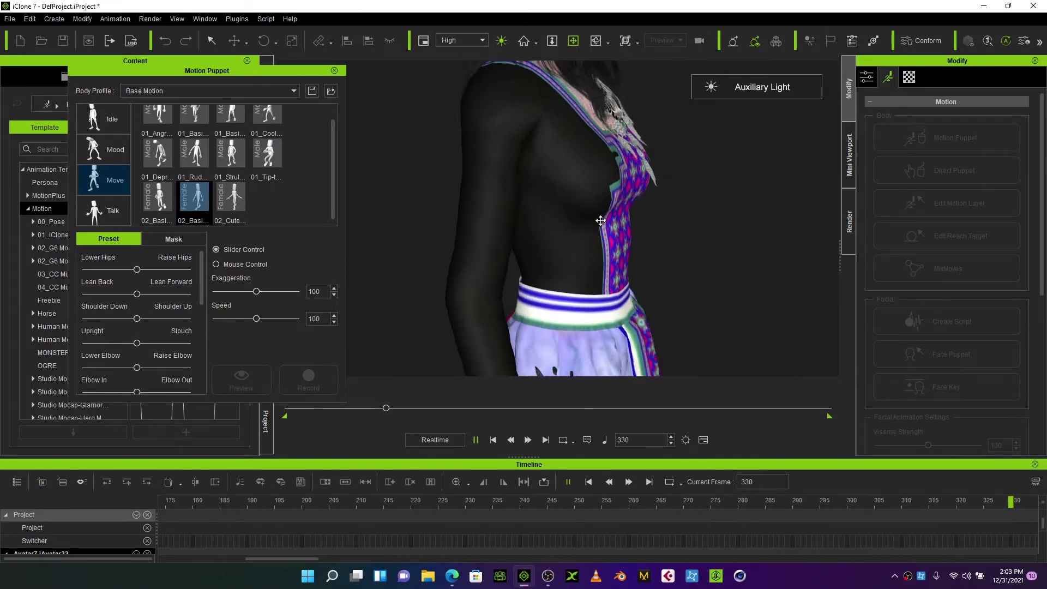
{"action": "left_click", "coordinate": [476, 440]}
{"action": "left_click_drag", "start_coordinate": [429, 411], "coordinate": [204, 411]}
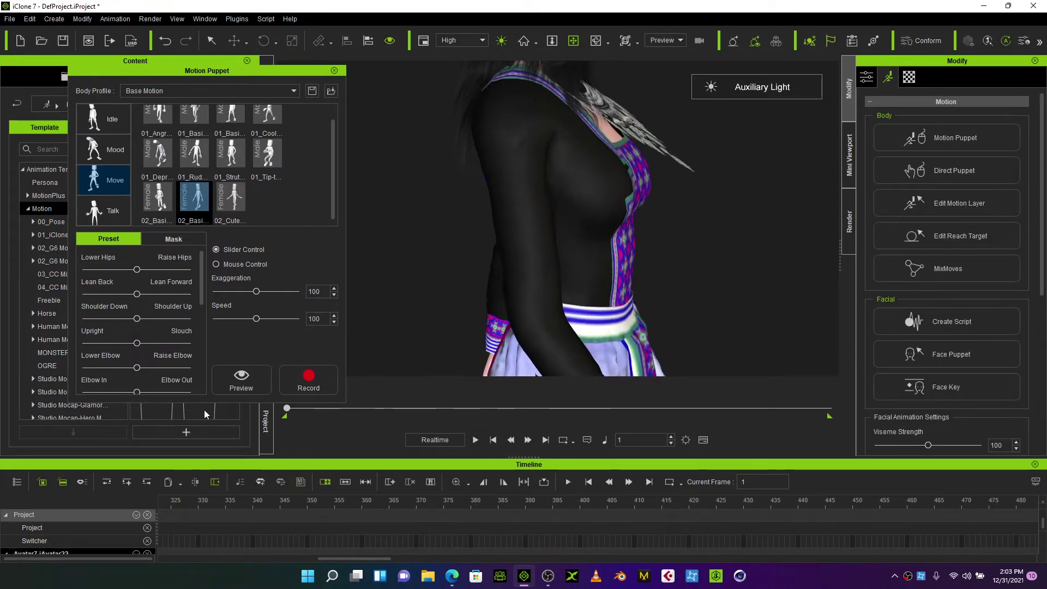
- Replay the walk while examining the necklace, top and skirt up close and at a distance, and return to frame 1
{"action": "right_click_drag", "start_coordinate": [567, 234], "coordinate": [533, 199]}
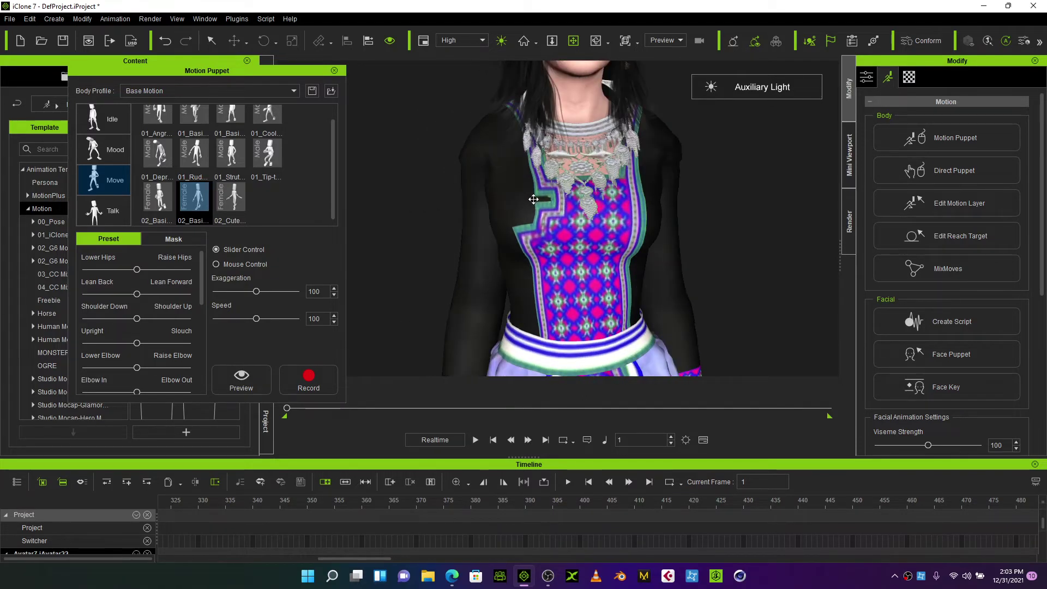
{"action": "scroll", "coordinate": [607, 190], "scroll_direction": "down", "scroll_amount": 5}
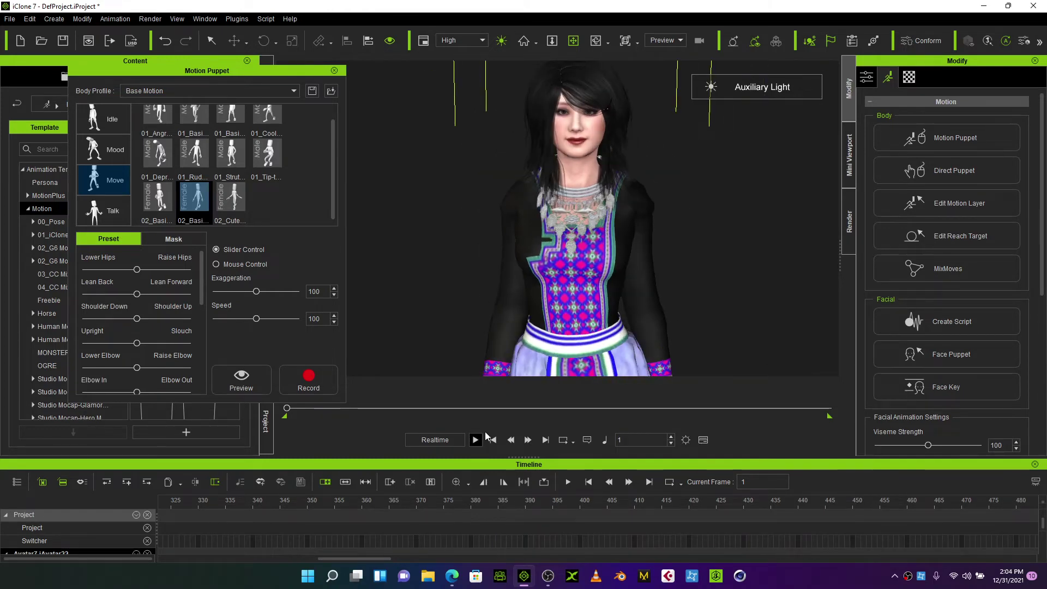
{"action": "left_click", "coordinate": [475, 440]}
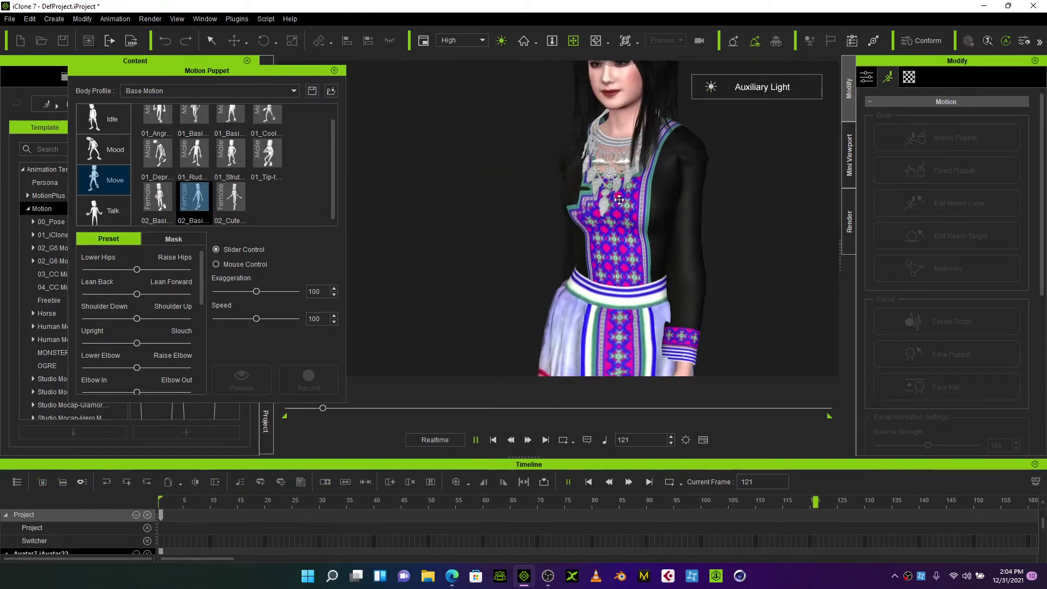
{"action": "scroll", "coordinate": [596, 213], "scroll_direction": "up", "scroll_amount": 5}
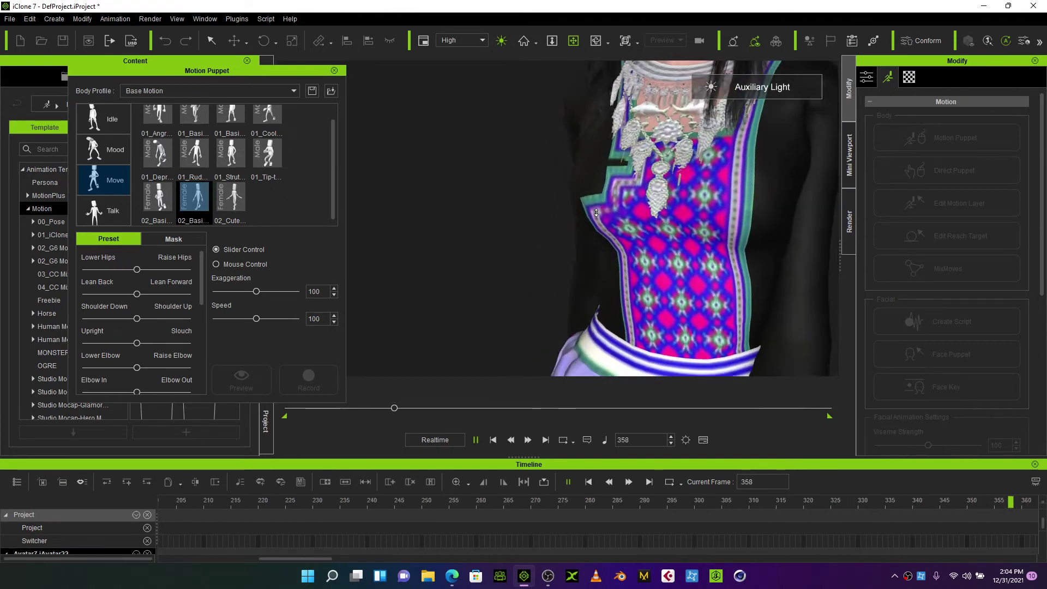
{"action": "scroll", "coordinate": [596, 212], "scroll_direction": "down", "scroll_amount": 8}
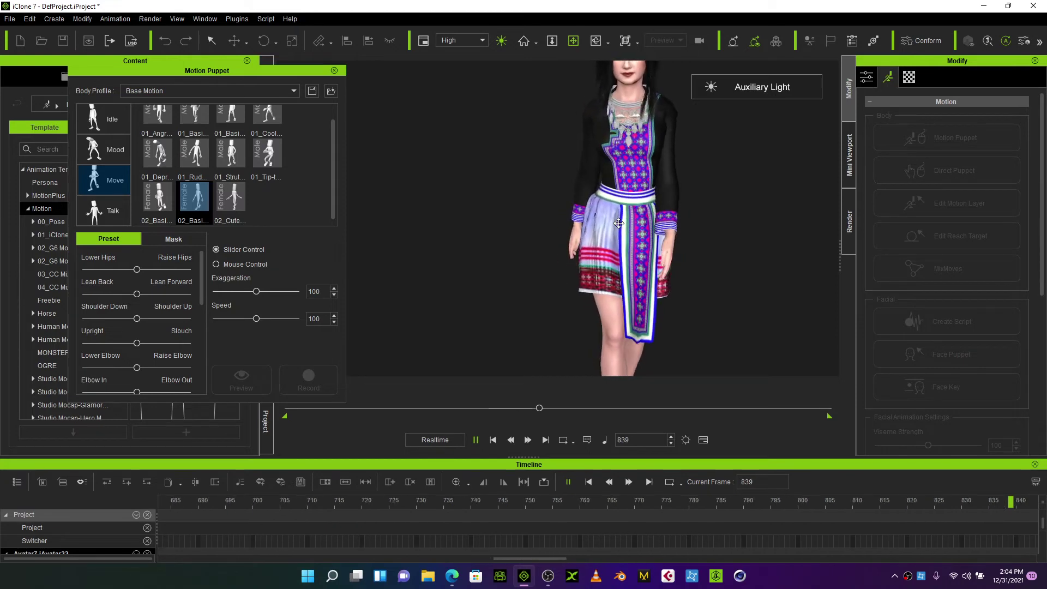
{"action": "left_click", "coordinate": [475, 441]}
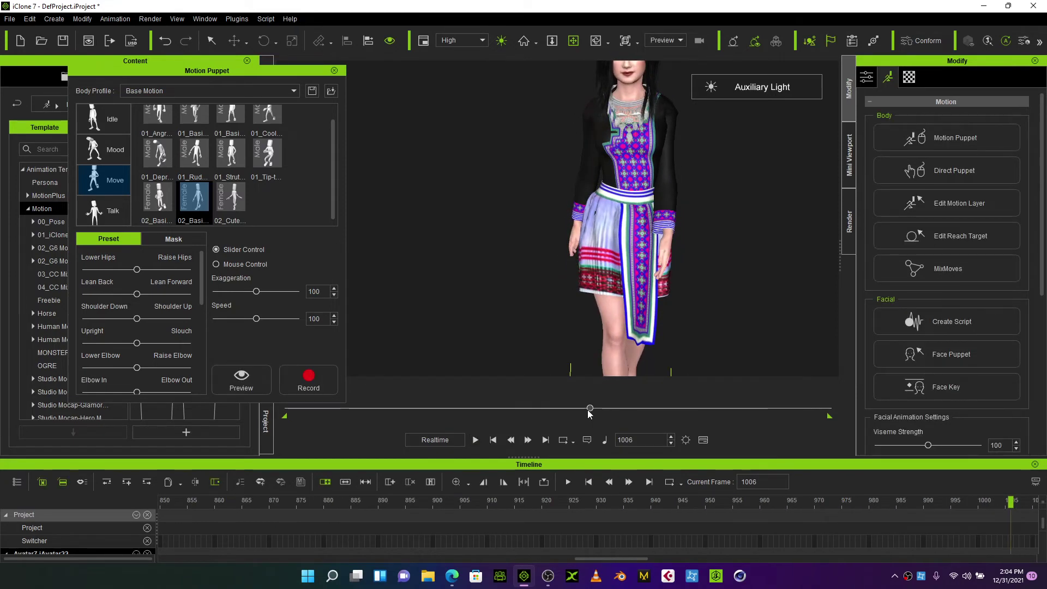
{"action": "left_click_drag", "start_coordinate": [590, 409], "coordinate": [228, 430]}
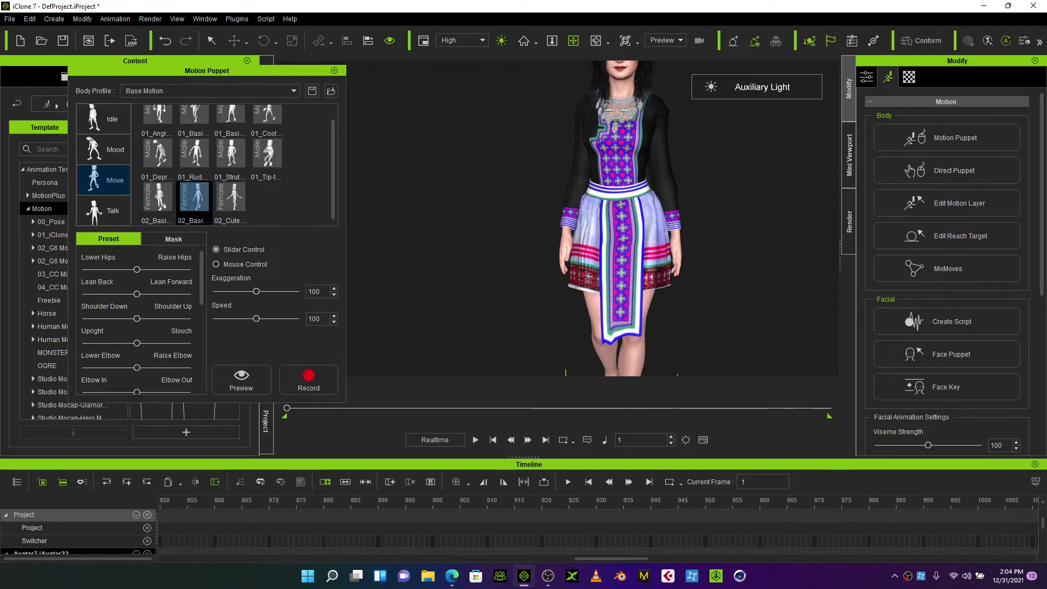
- Switch to File Explorer and look through the iAvatar files in the desktop avatar folder, with its window narrowed to uncover the dressed avatar
{"action": "left_click", "coordinate": [428, 578]}
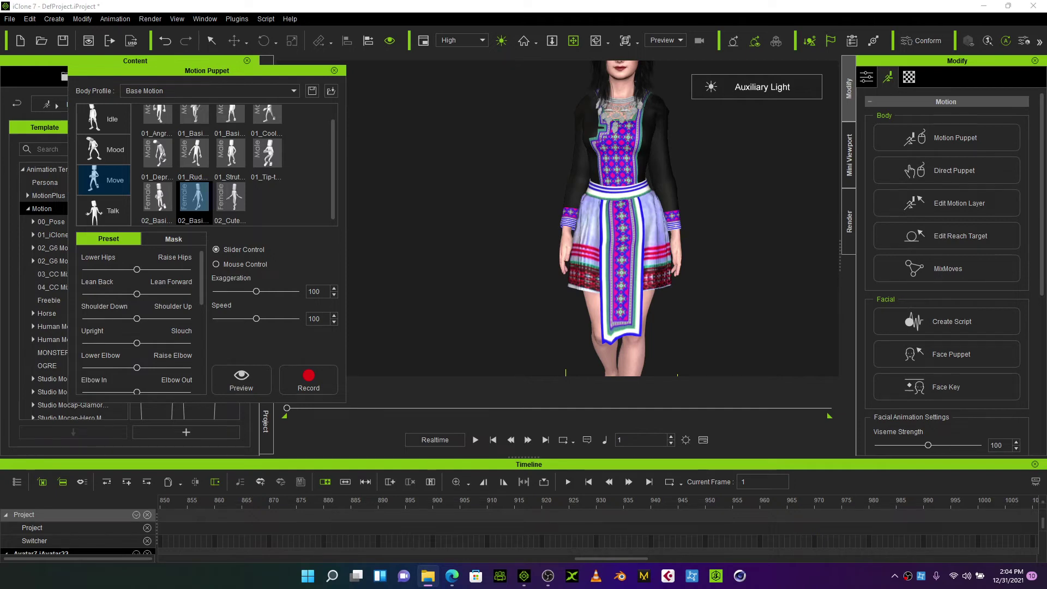
{"action": "left_click_drag", "start_coordinate": [1046, 142], "coordinate": [506, 72]}
{"action": "scroll", "coordinate": [627, 309], "scroll_direction": "down", "scroll_amount": 4}
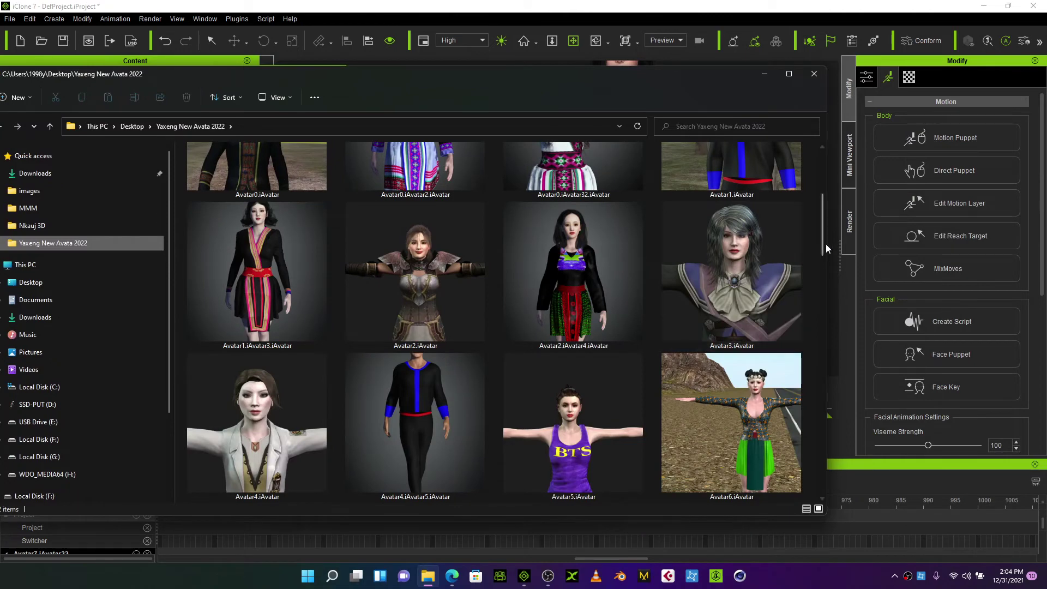
{"action": "scroll", "coordinate": [751, 227], "scroll_direction": "down", "scroll_amount": 1}
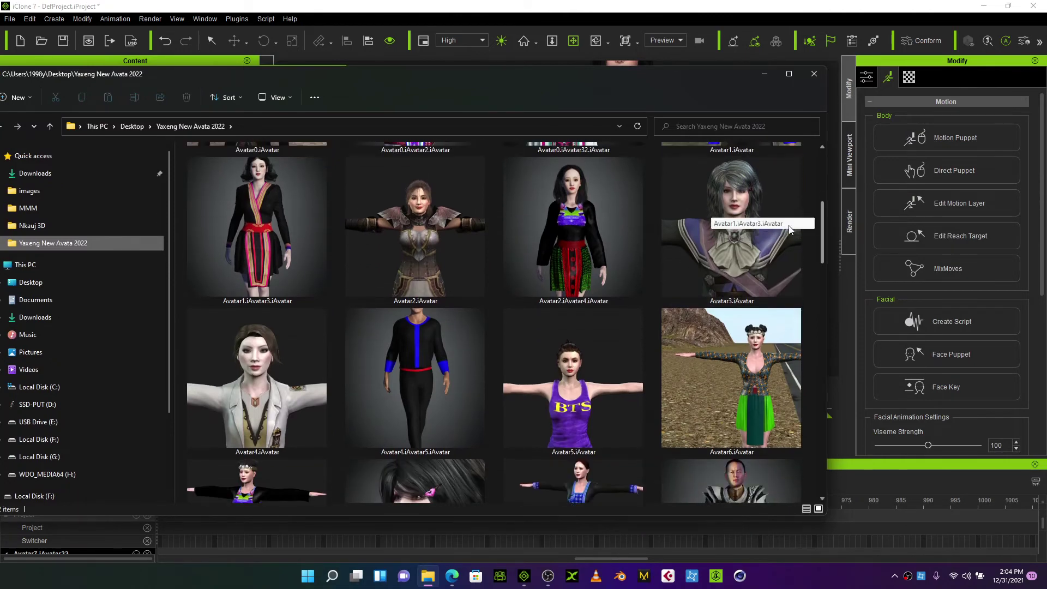
{"action": "left_click_drag", "start_coordinate": [826, 200], "coordinate": [717, 214]}
{"action": "scroll", "coordinate": [496, 290], "scroll_direction": "up", "scroll_amount": 4}
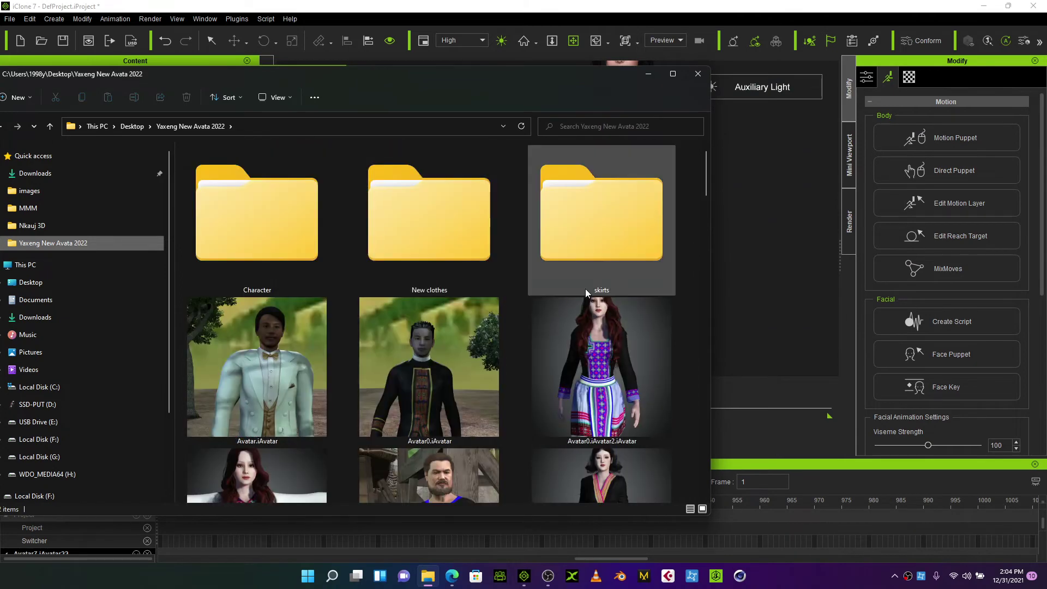
{"action": "scroll", "coordinate": [613, 364], "scroll_direction": "down", "scroll_amount": 2}
{"action": "left_click_drag", "start_coordinate": [567, 77], "coordinate": [407, 84]}
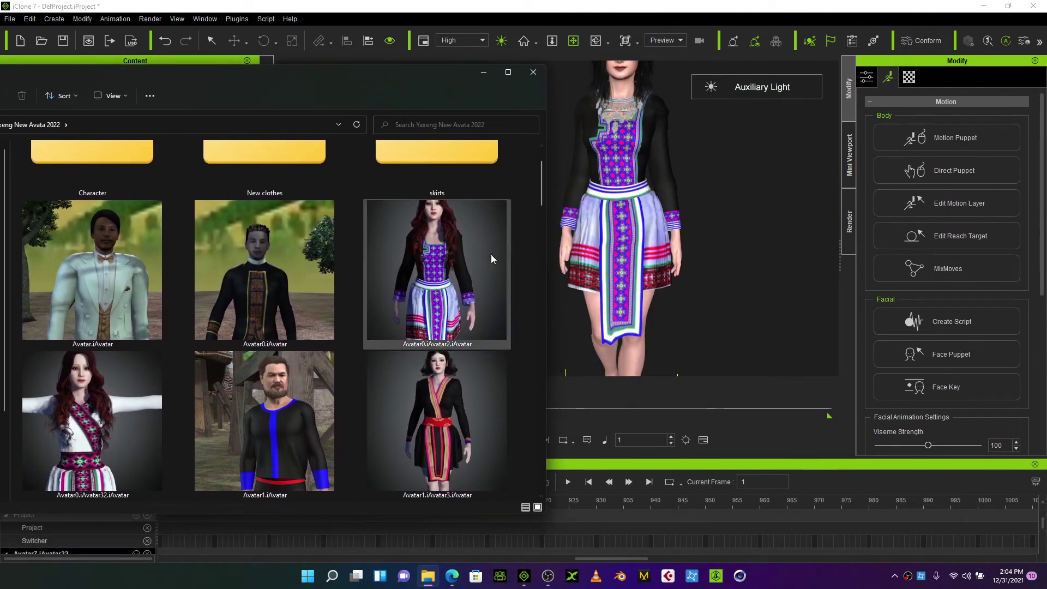
{"action": "left_click_drag", "start_coordinate": [542, 194], "coordinate": [535, 284]}
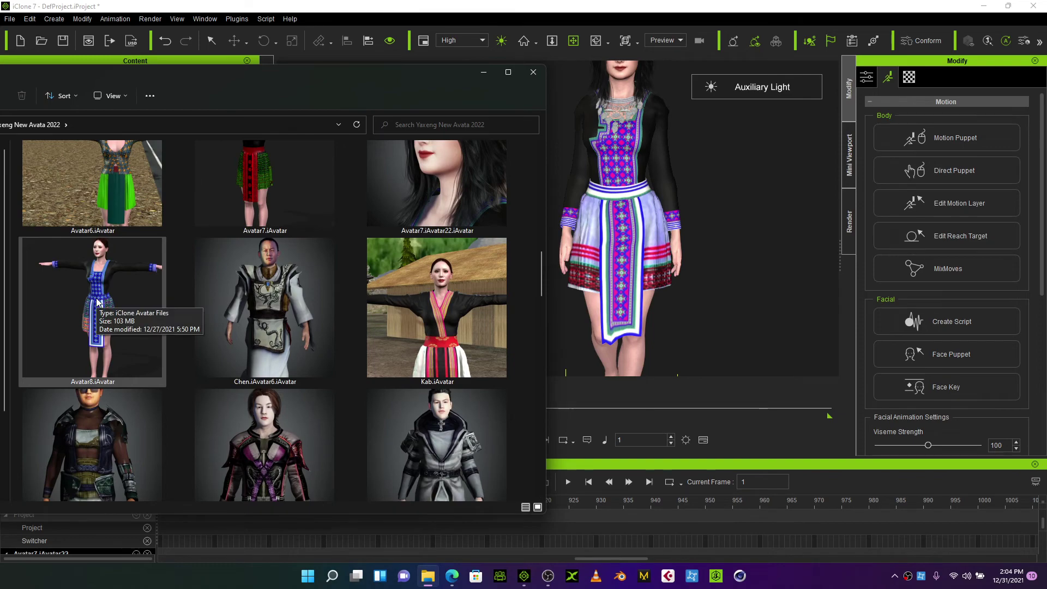
{"action": "left_click_drag", "start_coordinate": [538, 271], "coordinate": [505, 355]}
- Look over the folder and drive list in File Explorer and close its window to return to the iClone scene
{"action": "left_click_drag", "start_coordinate": [414, 83], "coordinate": [730, 141]}
{"action": "scroll", "coordinate": [376, 357], "scroll_direction": "up", "scroll_amount": 2}
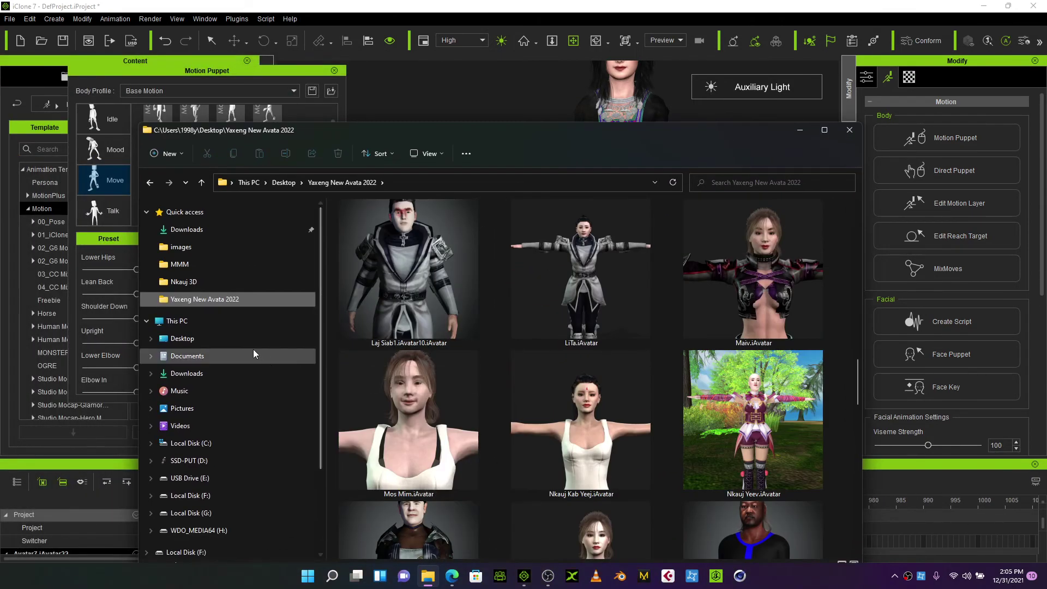
{"action": "scroll", "coordinate": [273, 420], "scroll_direction": "down", "scroll_amount": 2}
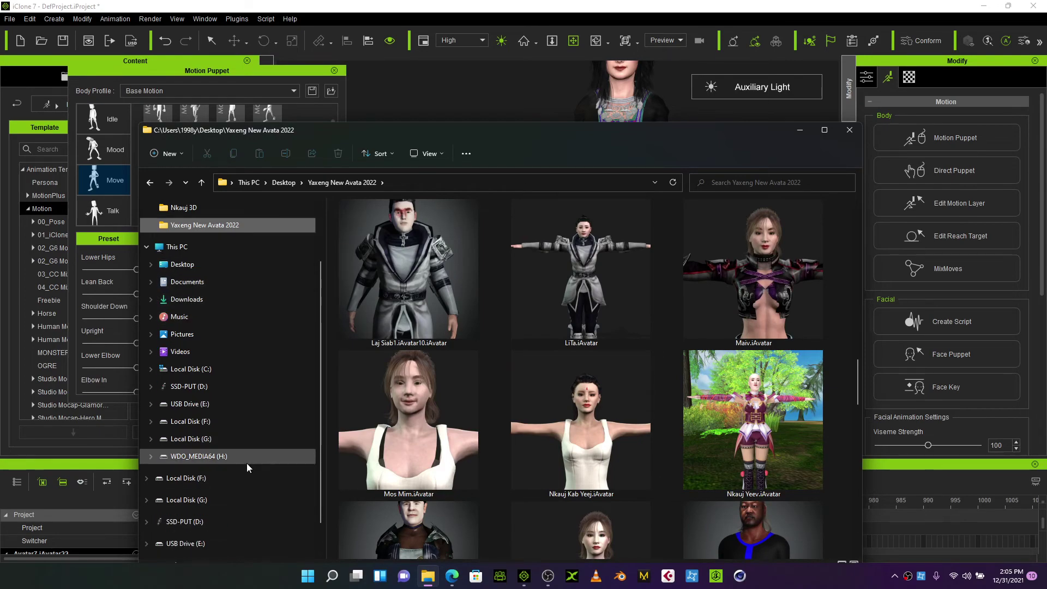
{"action": "scroll", "coordinate": [528, 352], "scroll_direction": "up", "scroll_amount": 8}
{"action": "left_click", "coordinate": [850, 132]}
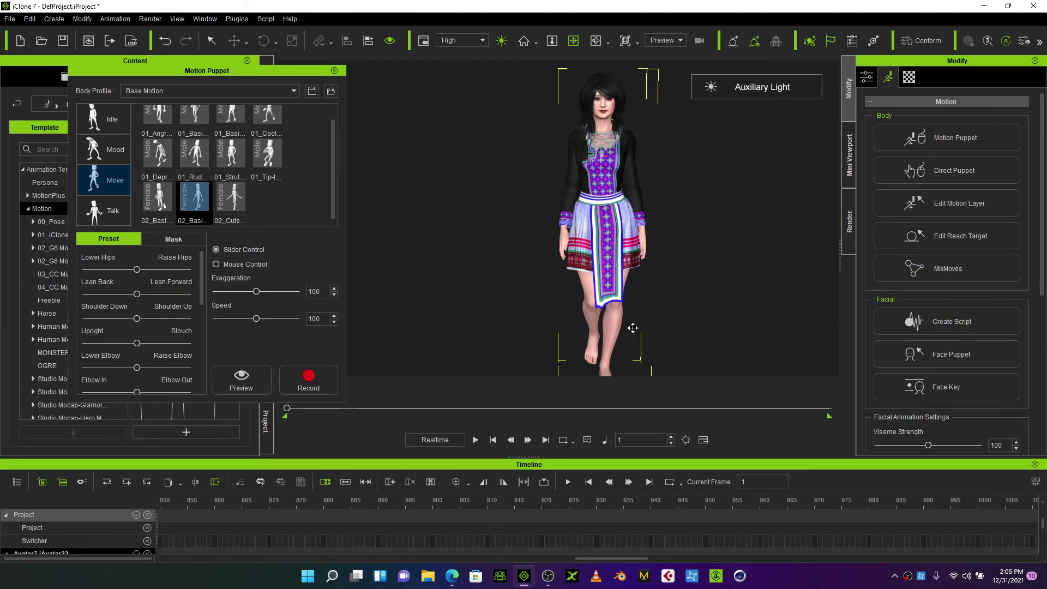
- Examine the necklace and embroidered top up close, and play the recorded walk from frame 1 with the upper body framed
{"action": "scroll", "coordinate": [617, 214], "scroll_direction": "up", "scroll_amount": 5}
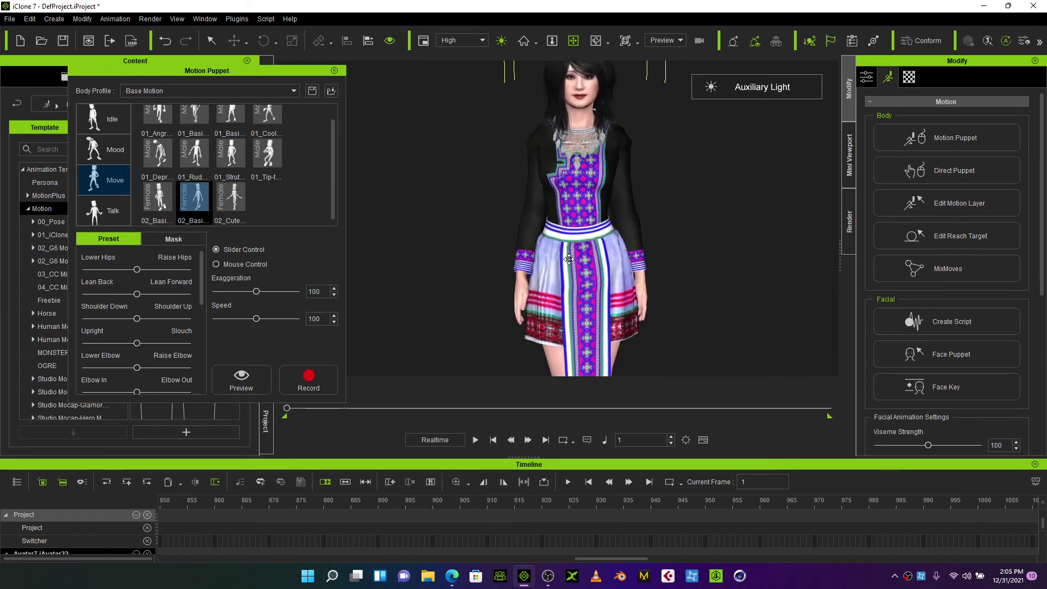
{"action": "scroll", "coordinate": [561, 224], "scroll_direction": "up", "scroll_amount": 5}
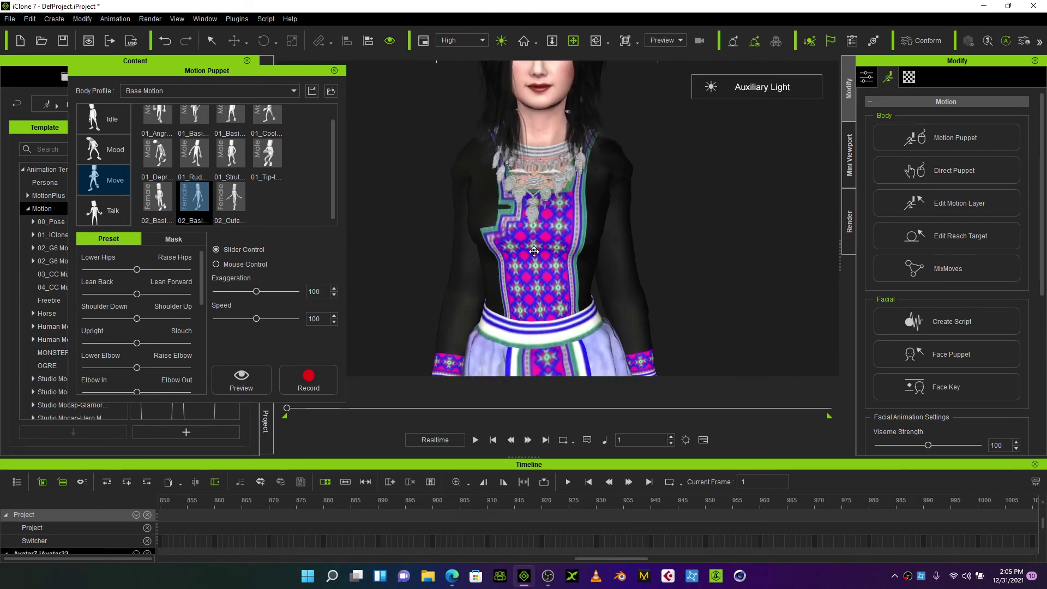
{"action": "scroll", "coordinate": [515, 249], "scroll_direction": "down", "scroll_amount": 4}
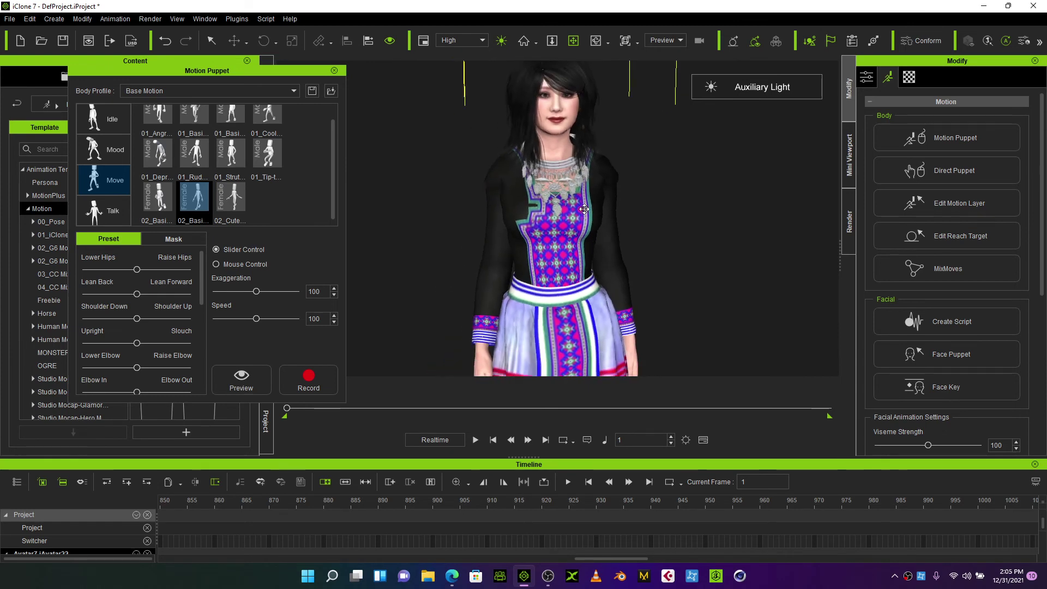
{"action": "right_click_drag", "start_coordinate": [584, 209], "coordinate": [508, 228]}
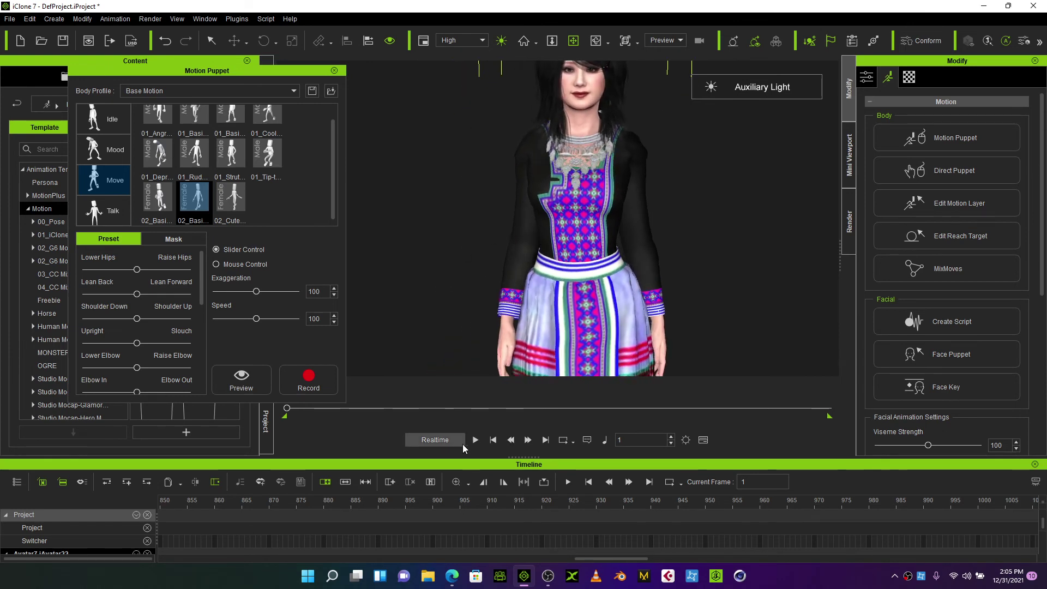
{"action": "key", "text": "space"}
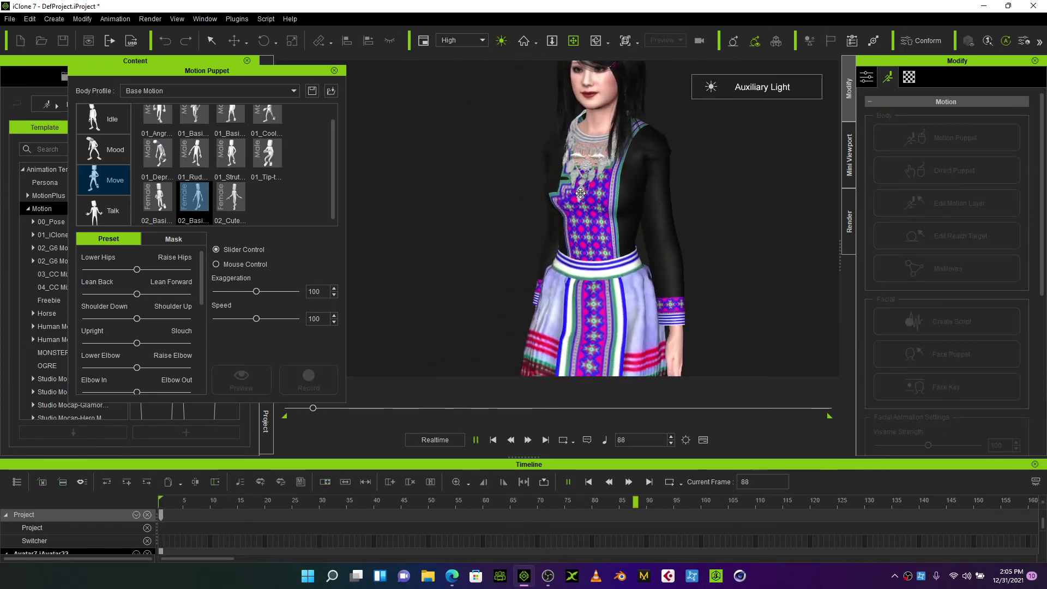